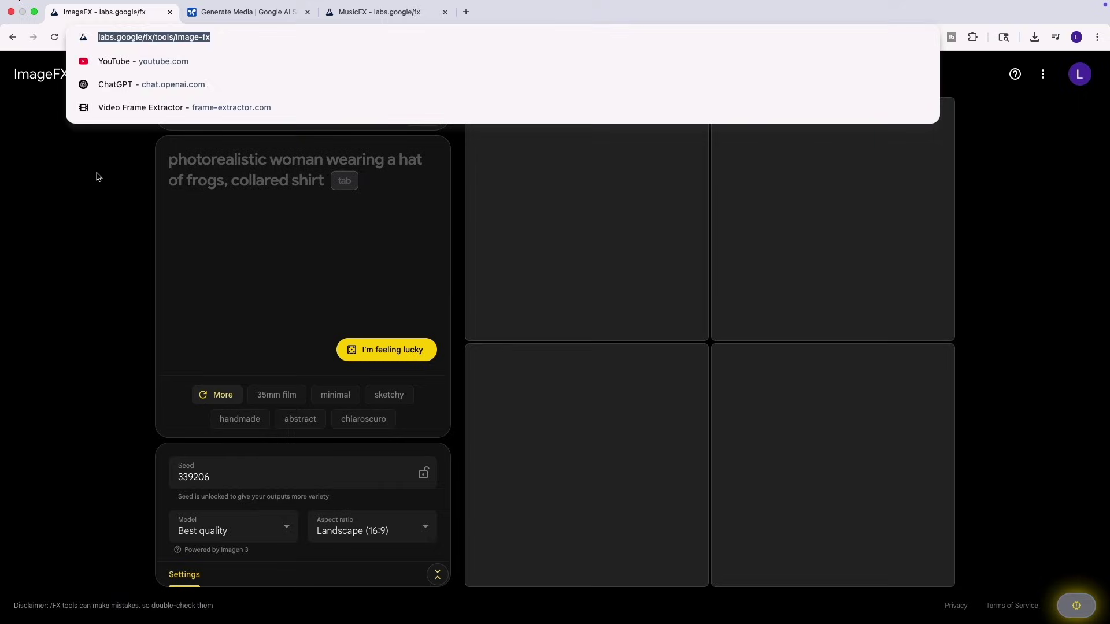
Paste the golden-hour Afrobeat street dancer prompt into ImageFX and choose Portrait (9:16)
left_click(104, 223)
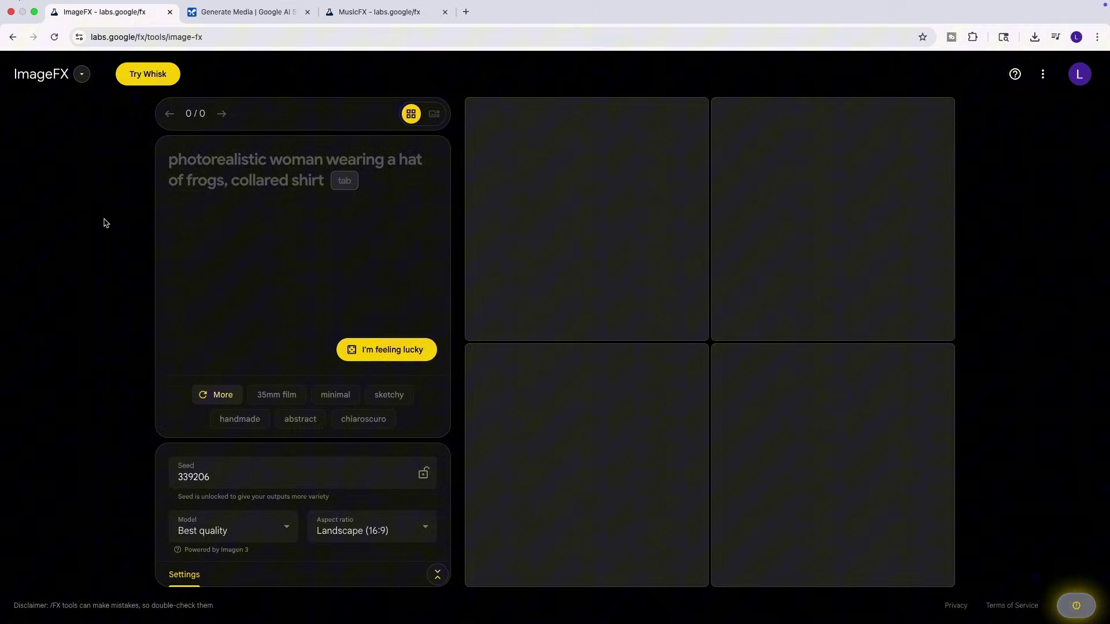
left_click(80, 76)
key("super+v")
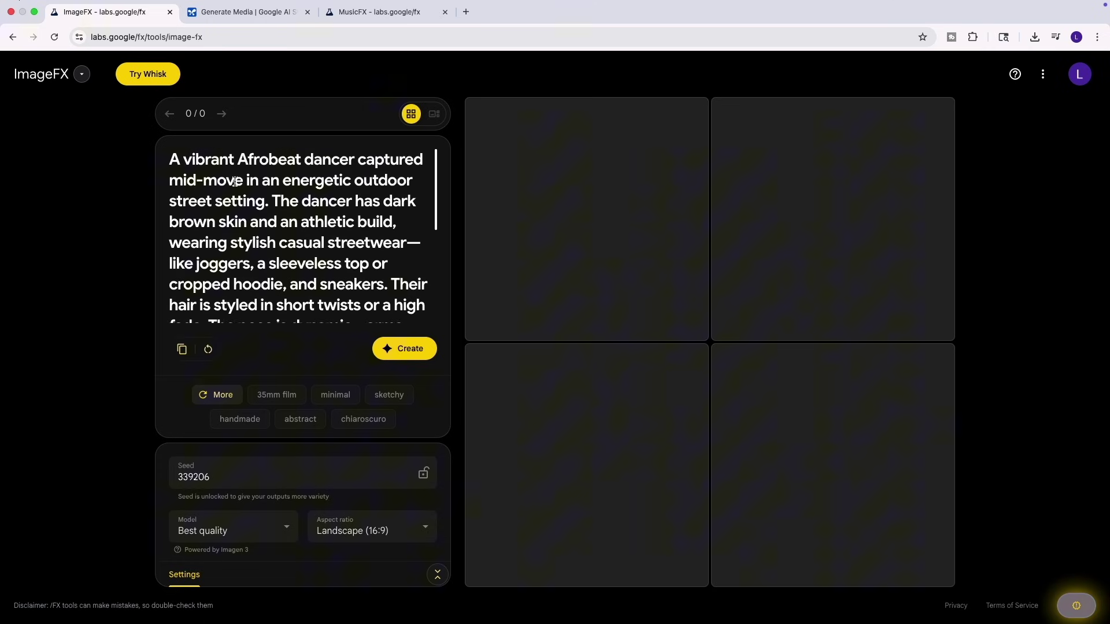
scroll(264, 265, "down", 1)
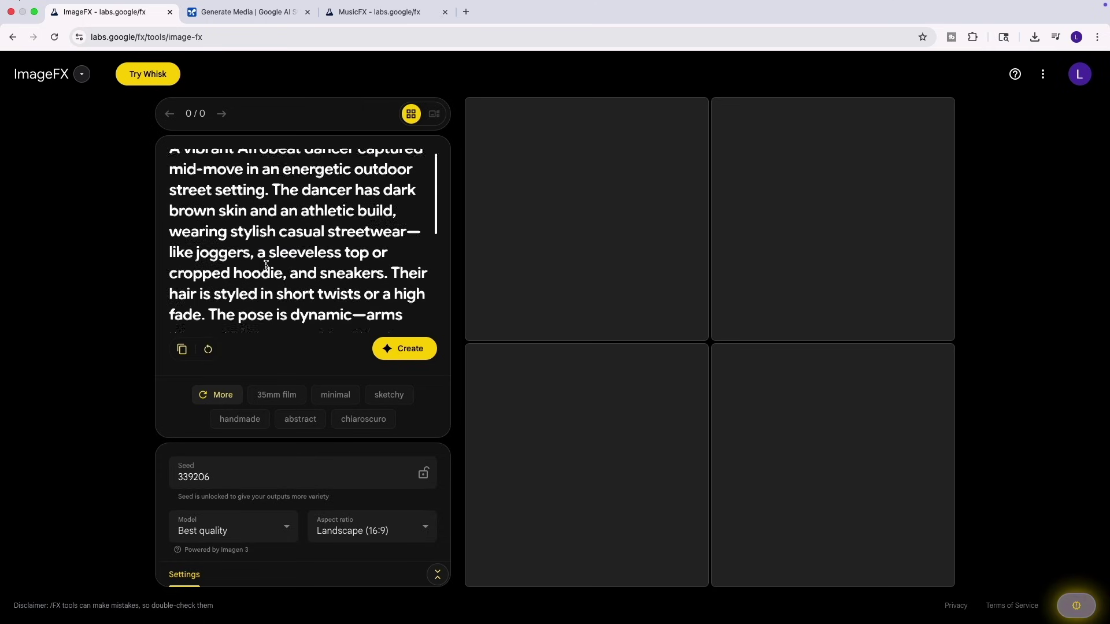
scroll(301, 290, "down", 1)
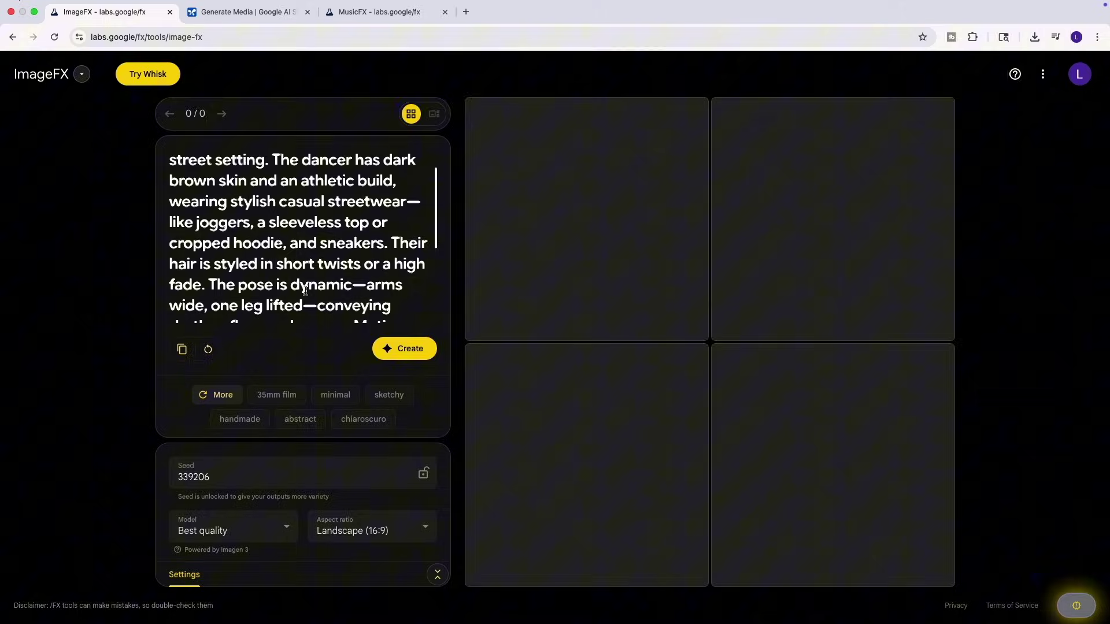
scroll(303, 292, "down", 2)
scroll(305, 293, "down", 2)
scroll(305, 293, "down", 2)
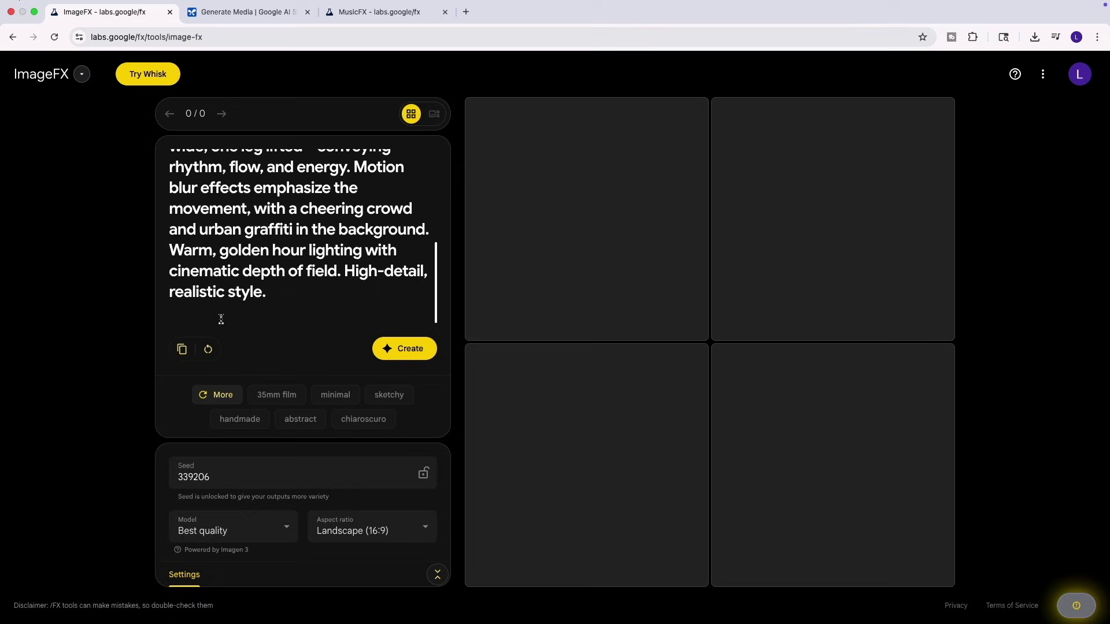
left_click(418, 529)
left_click(397, 435)
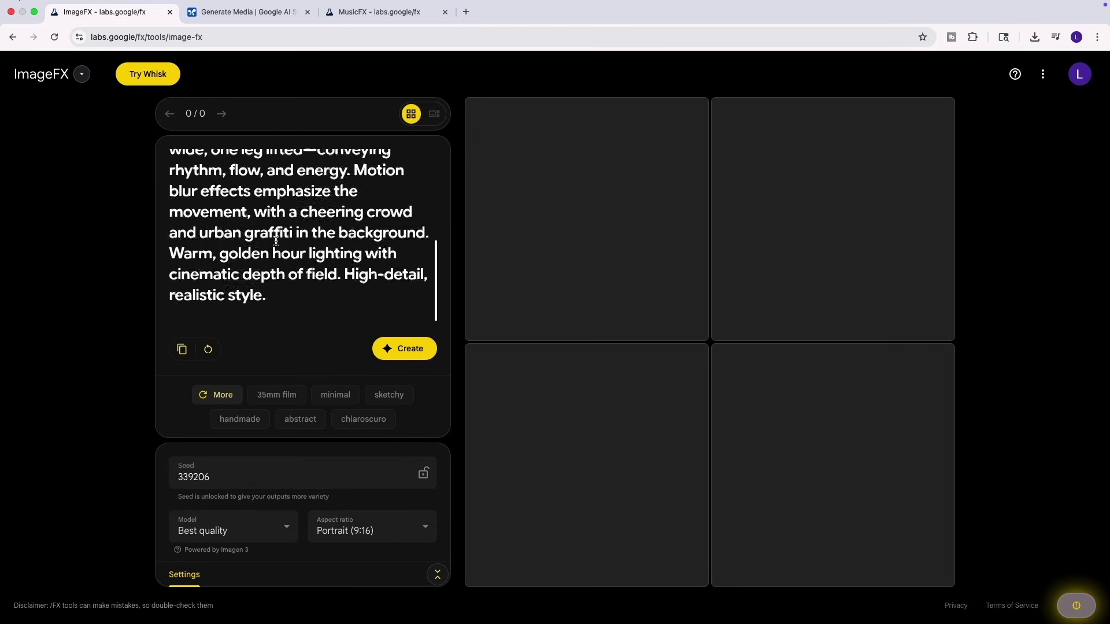
scroll(275, 241, "up", 5)
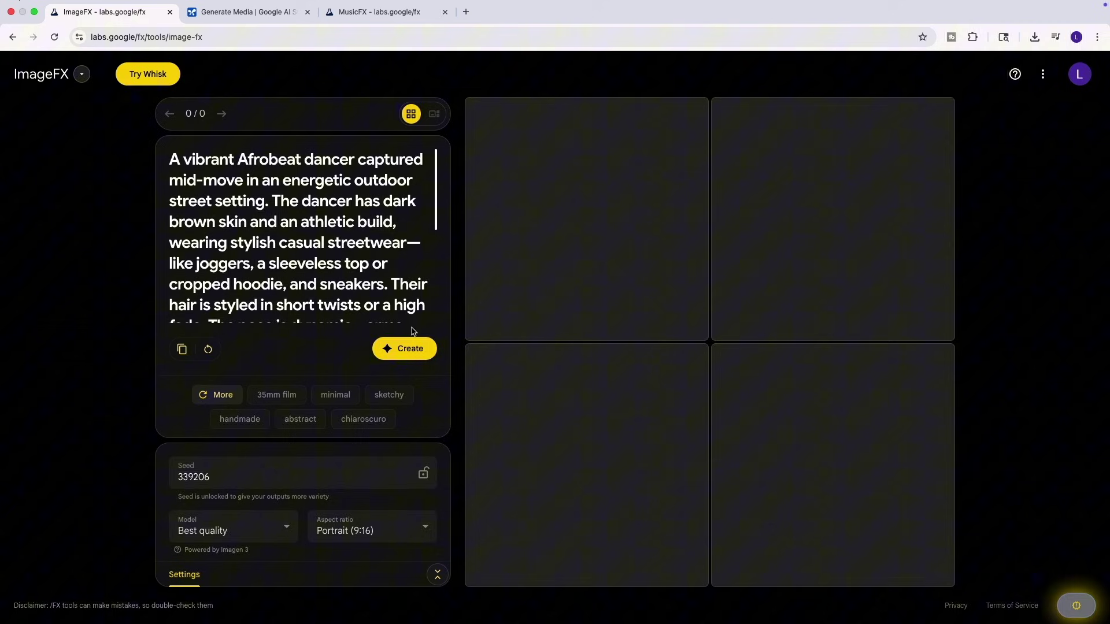
Create the dancer images and download the bottom-right, first and fourth images
left_click(404, 351)
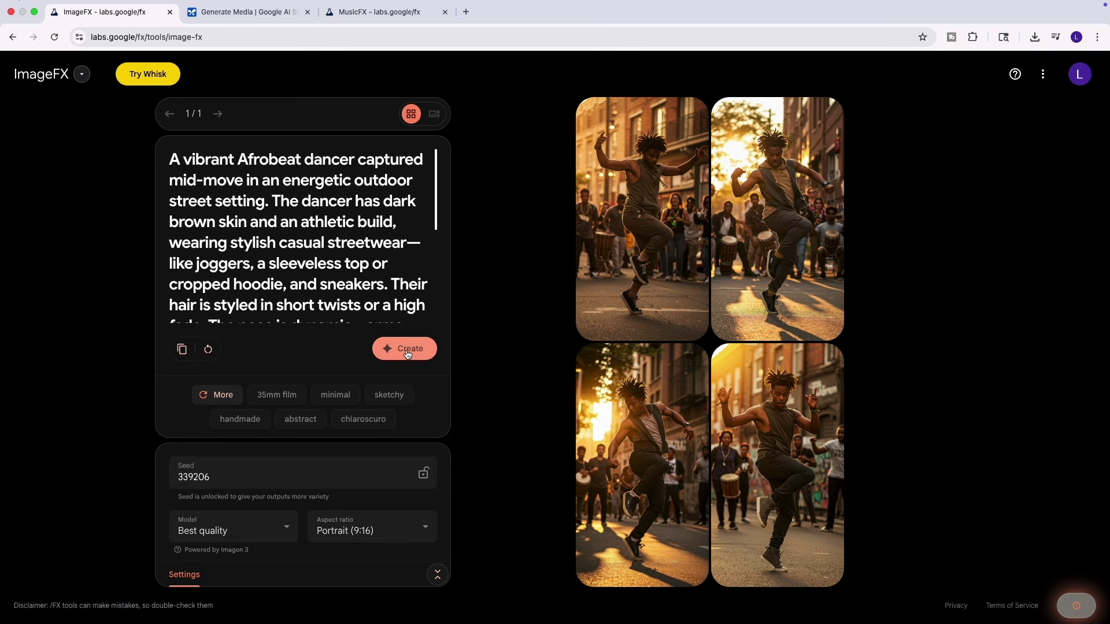
mouse_move(777, 465)
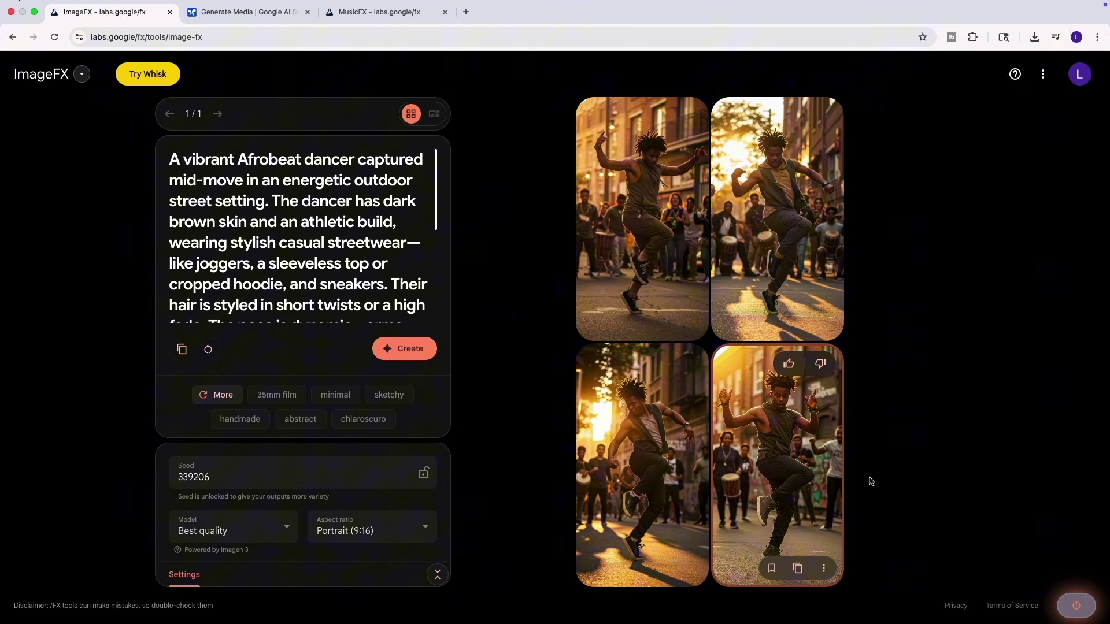
left_click(823, 568)
left_click(784, 577)
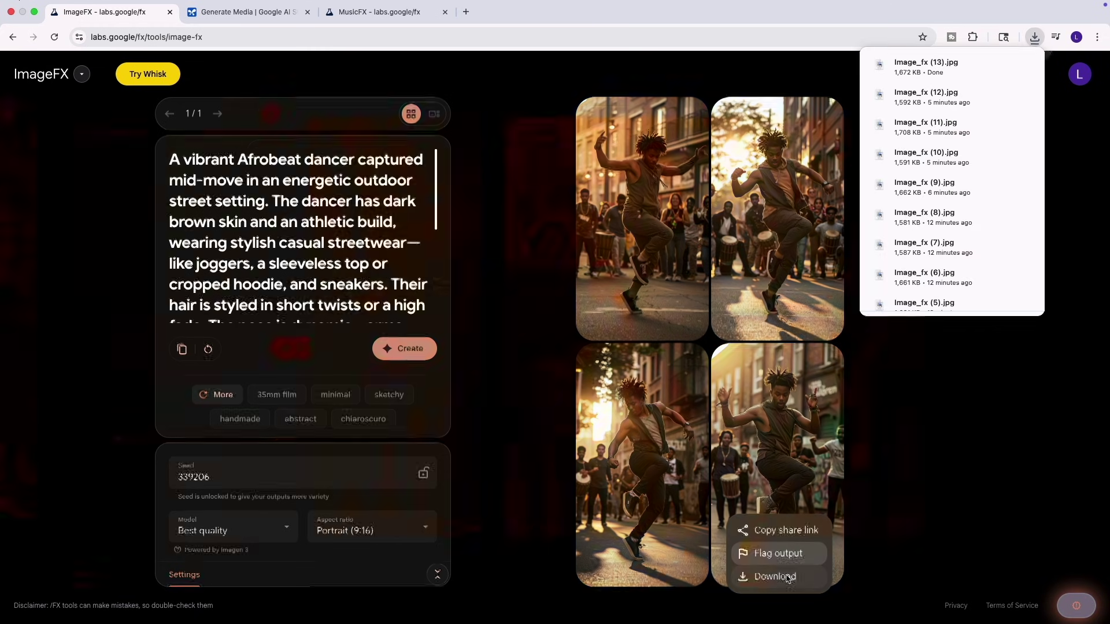
left_click(667, 568)
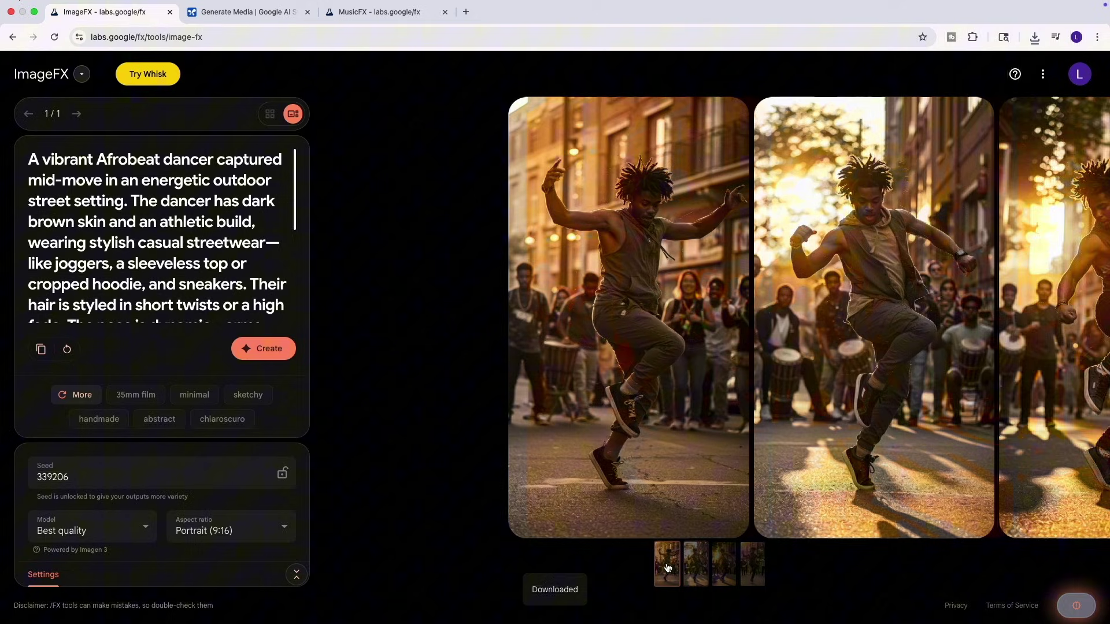
left_click(782, 520)
scroll(780, 524, "right", 3)
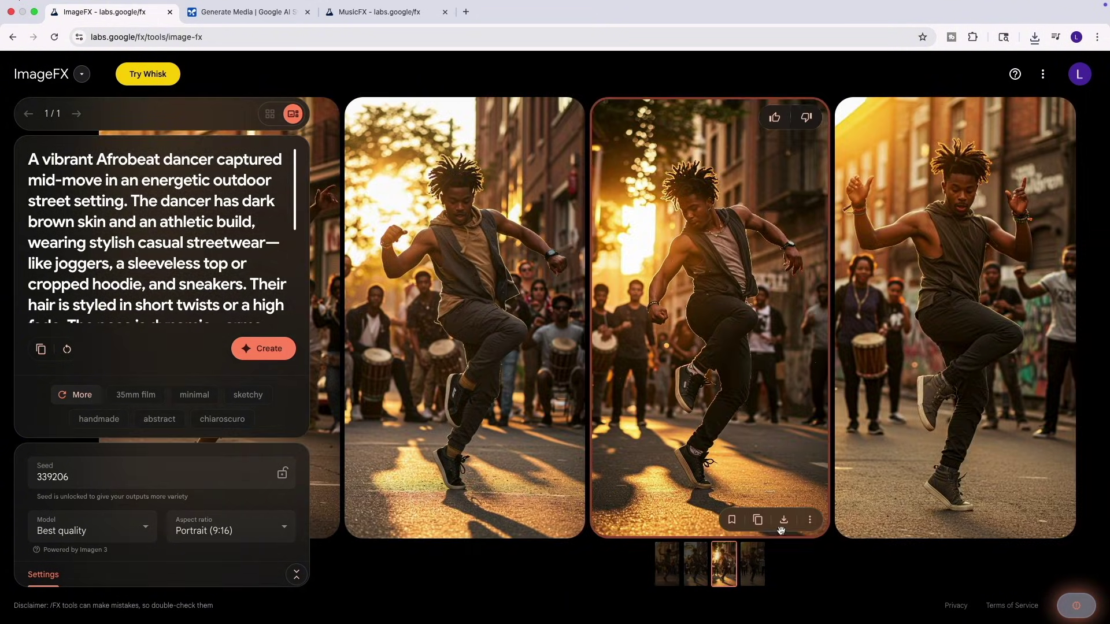
scroll(780, 529, "right", 3)
left_click(785, 521)
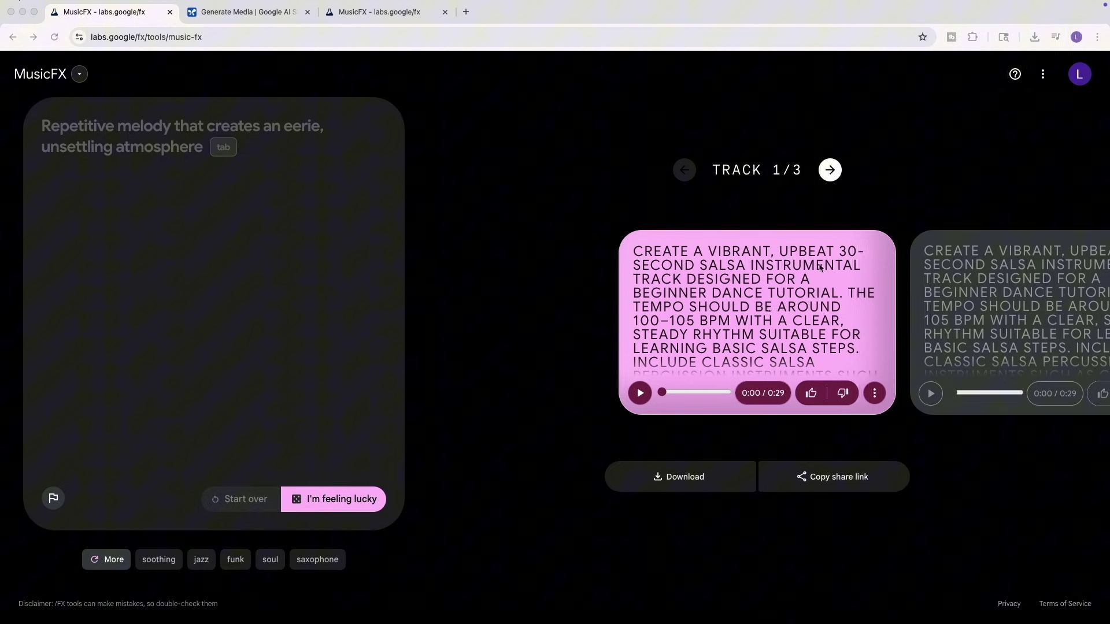
Generate hip pop instrumentals from the pasted prompt and download the new track as WAV
left_click(107, 144)
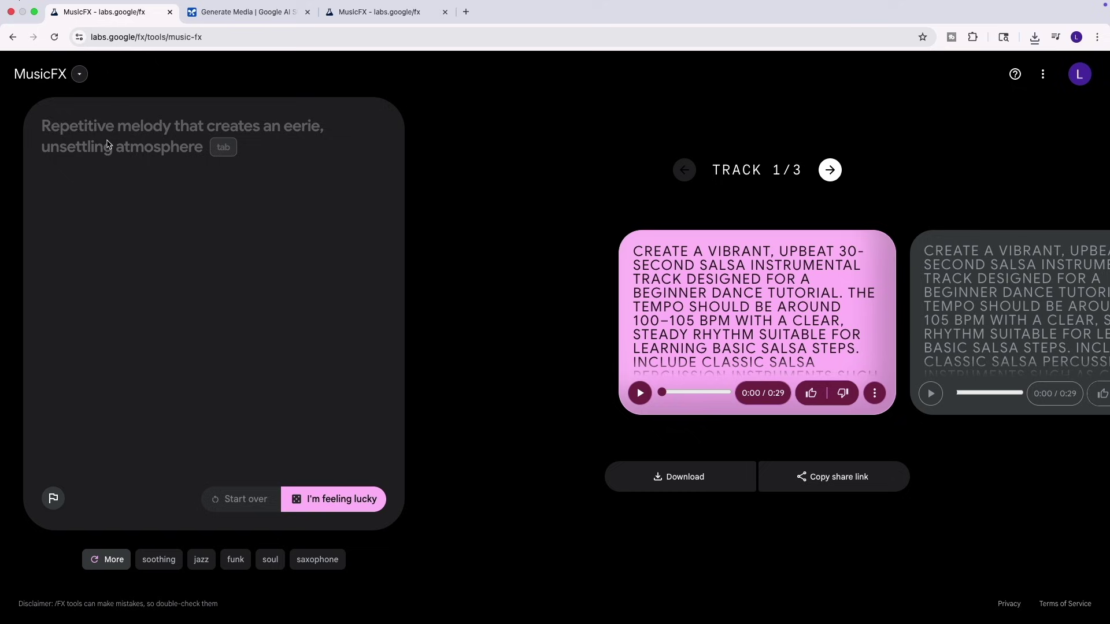
type("Create a 30-second instrumental hip pop track with an energetic, danceable groove that complements a beginner Afrobeat dance tutorial. The tempo should be around 102–108 BPM, with a strong percussive foundation driven by talking drums, congas, and crisp snare hits. Include a bouncy bassline, rhythmic guitar plucks or muted synth stabs, and subtle brass accents (trumpet or sax) for a vibrant, authentic feel. The rhythm should be catchy but not overly complex—perfect for guiding footwork and movement. Avoid vocals, but keep the mood upbeat, confident, and playful. Ensure the beat has a clean intro, defined rhythm, and a light fade-out at the end for smooth video sync.")
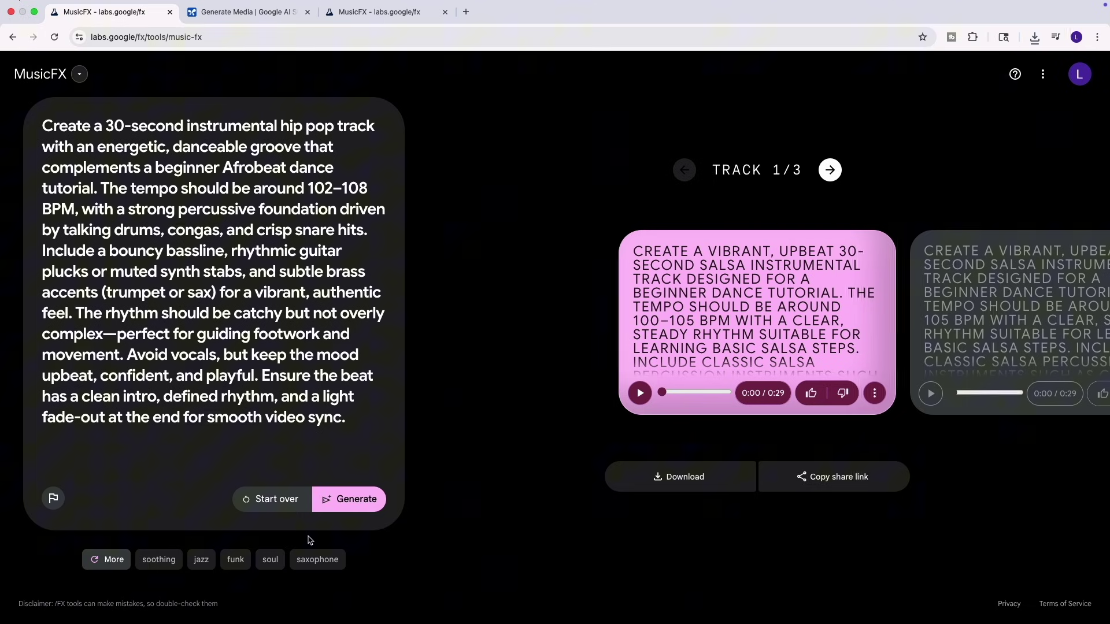
left_click(367, 499)
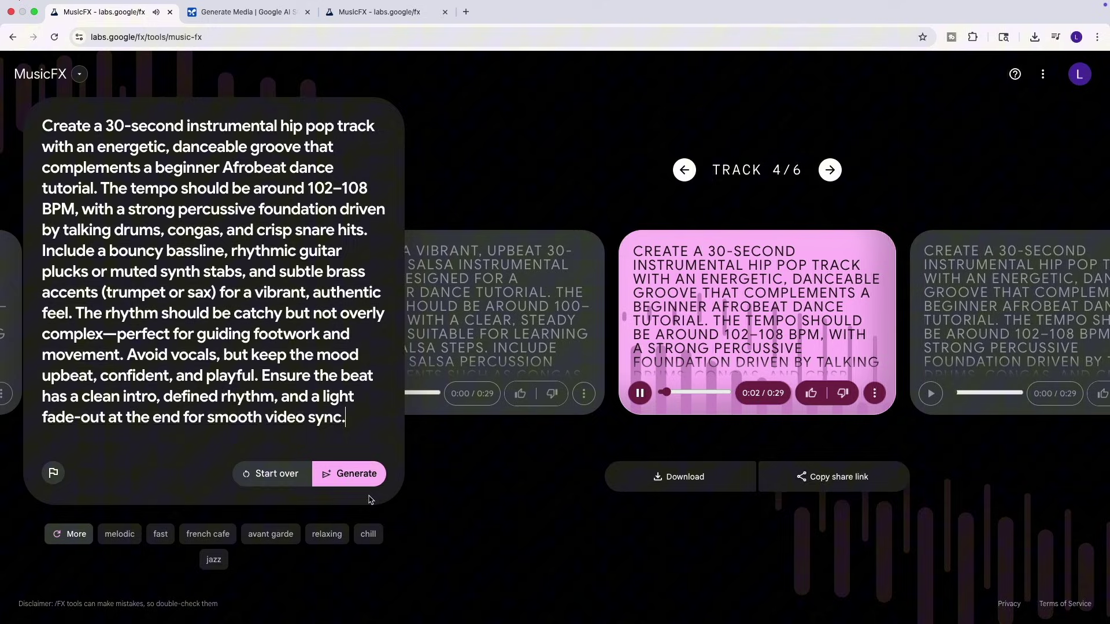
left_click(688, 482)
Browse back and forth through the generated hip pop tracks
left_click(535, 411)
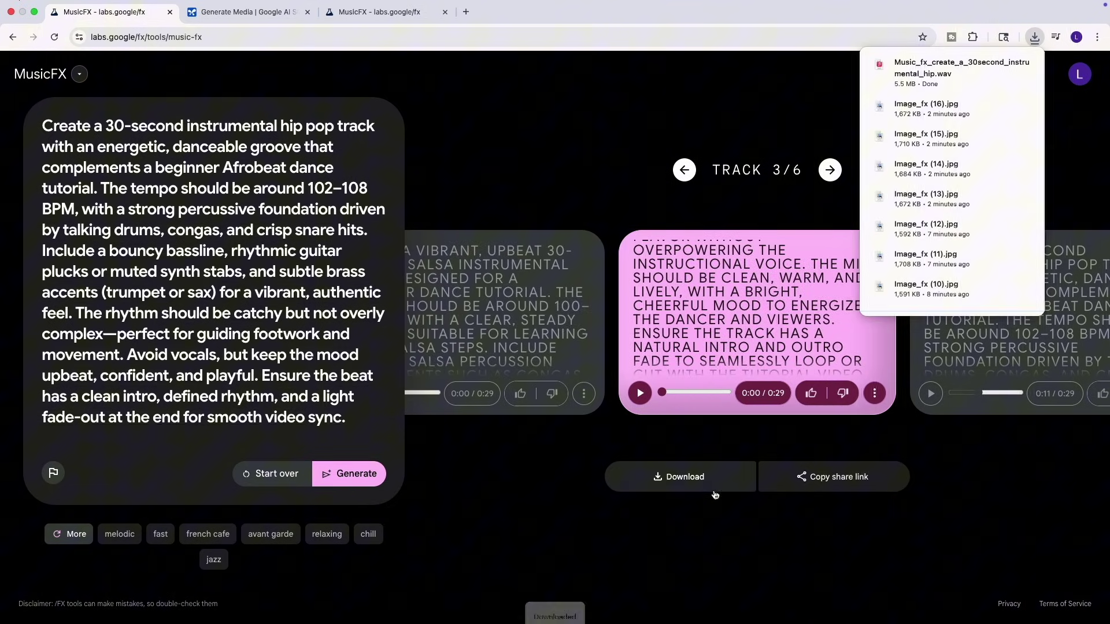
key("Left")
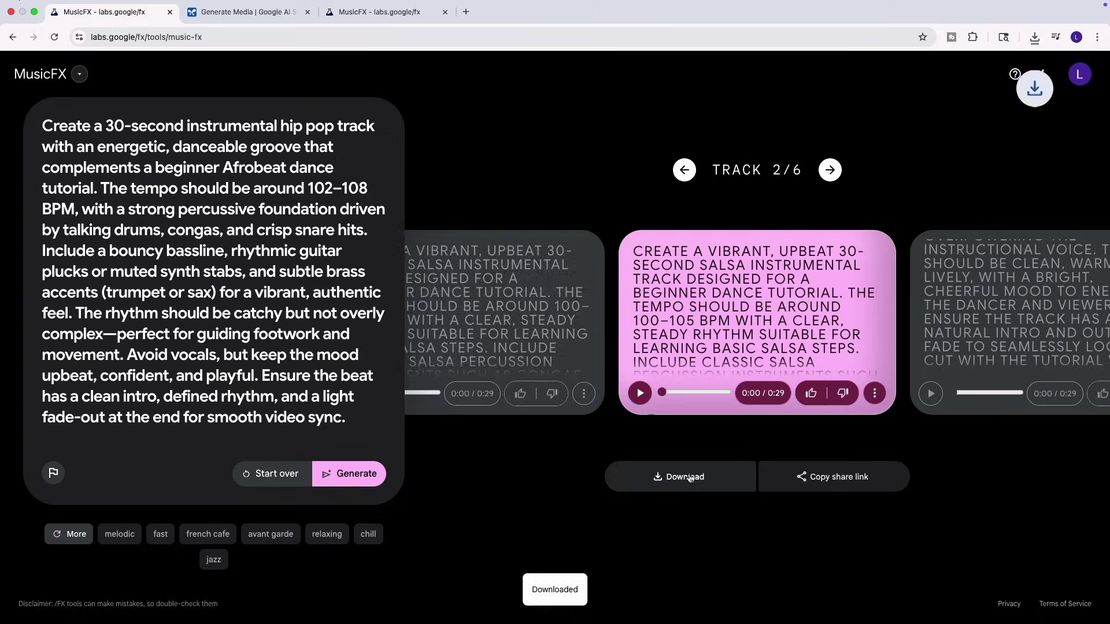
left_click(558, 309)
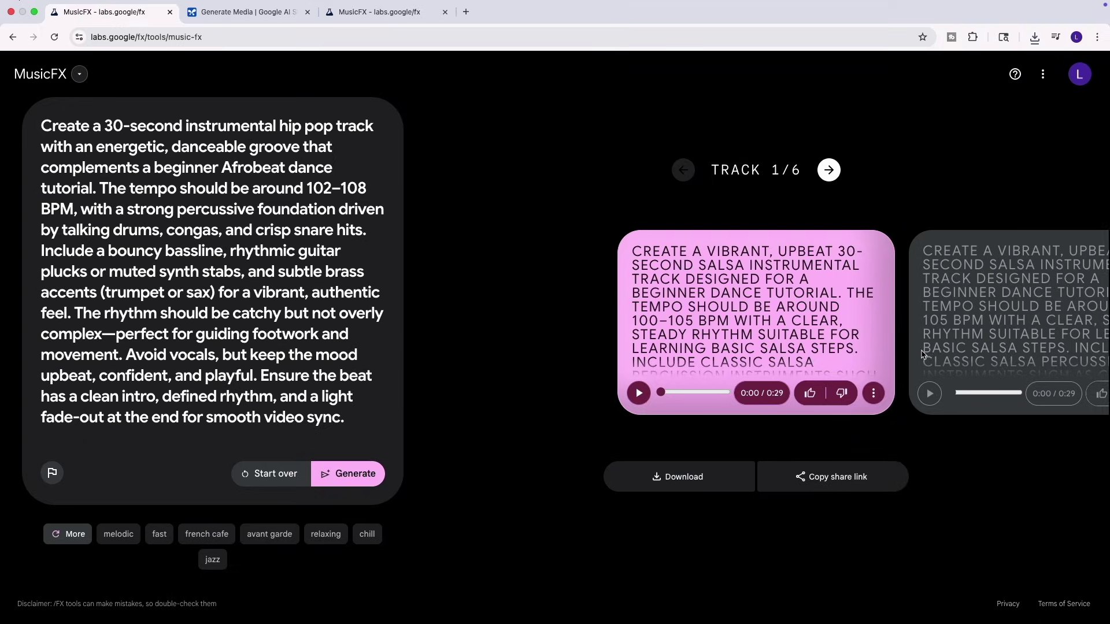
left_click(923, 352)
left_click(981, 334)
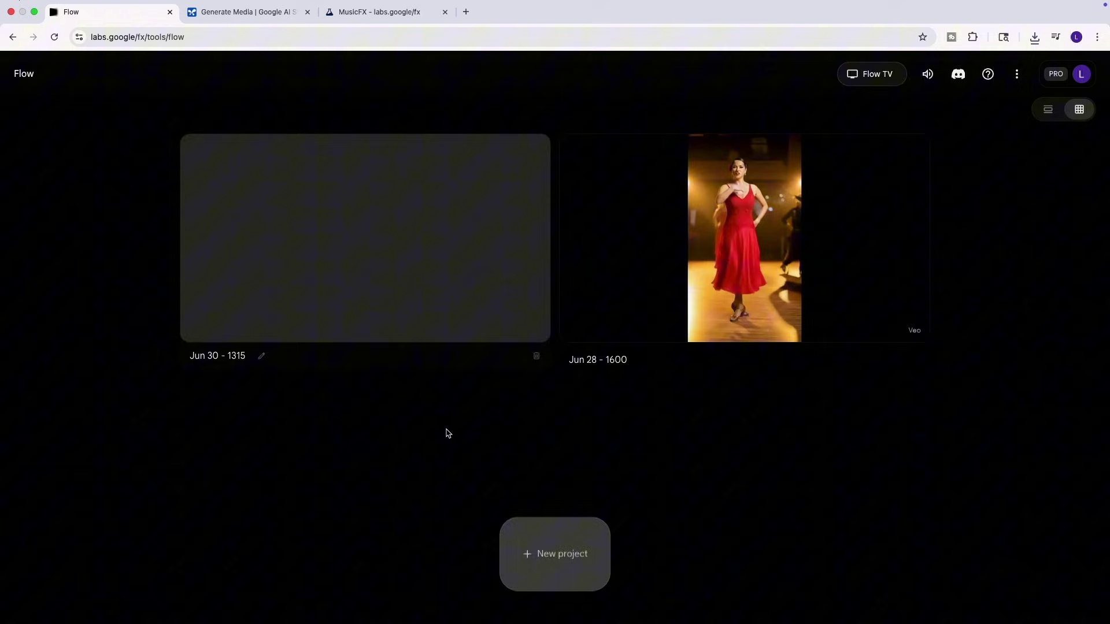
Start a new Flow project in Frames to Video mode
left_click(555, 556)
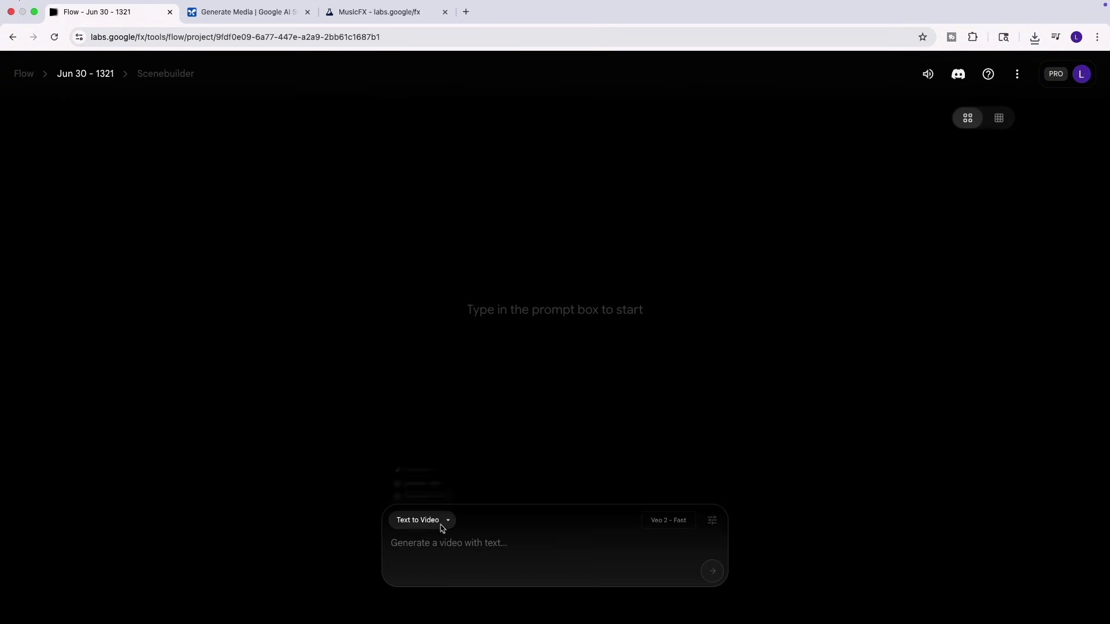
left_click(440, 524)
left_click(426, 463)
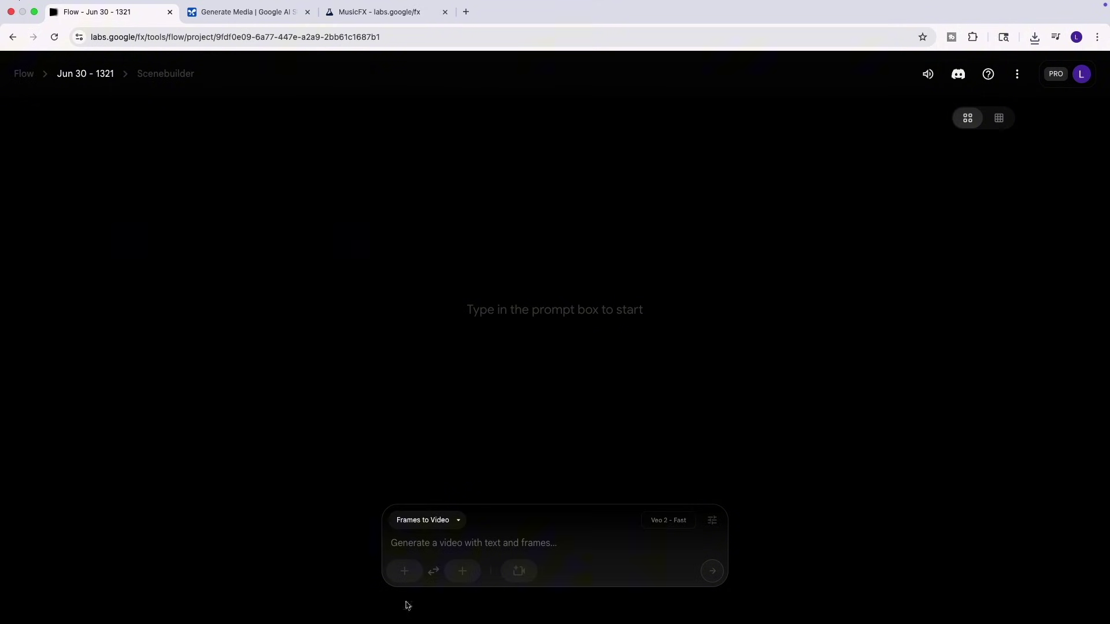
Upload a downloaded dancer image as the starting frame and save the crop
left_click(404, 570)
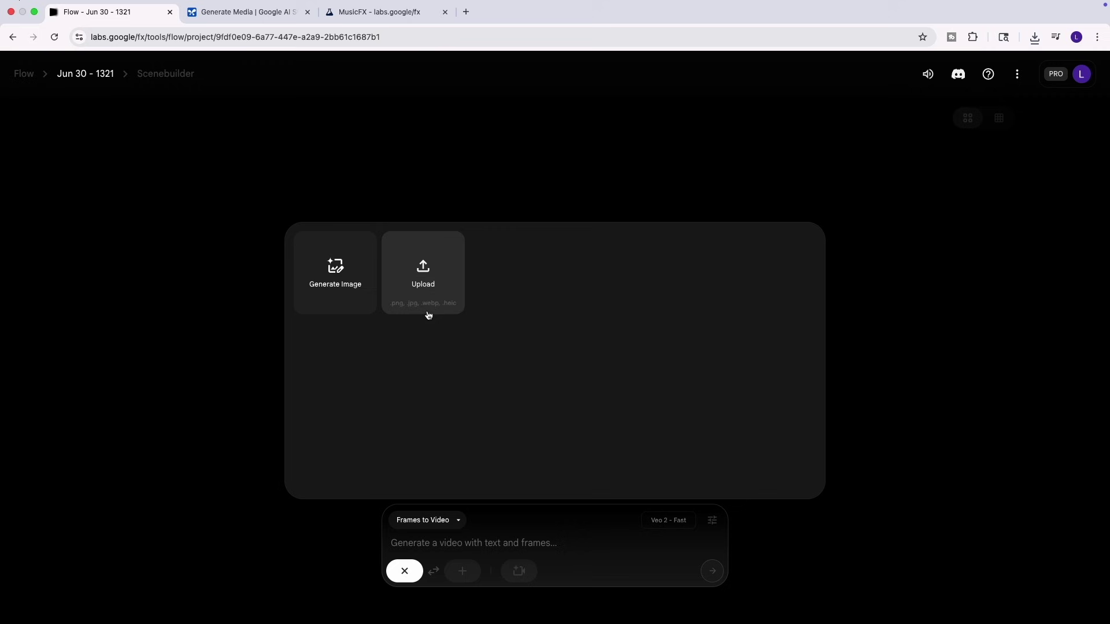
left_click(423, 285)
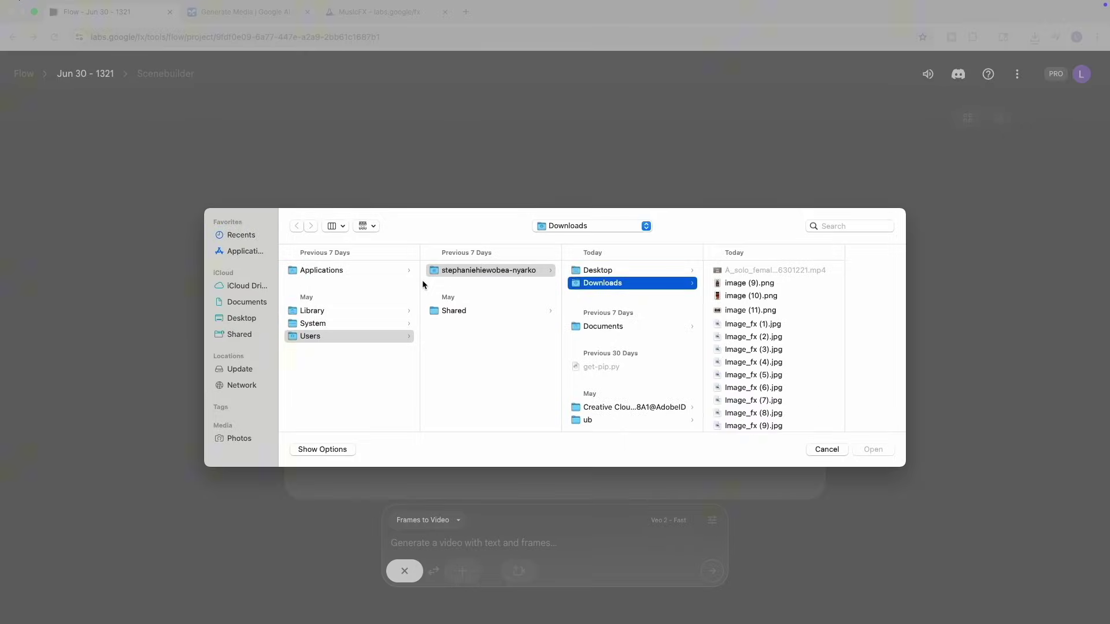
left_click(818, 453)
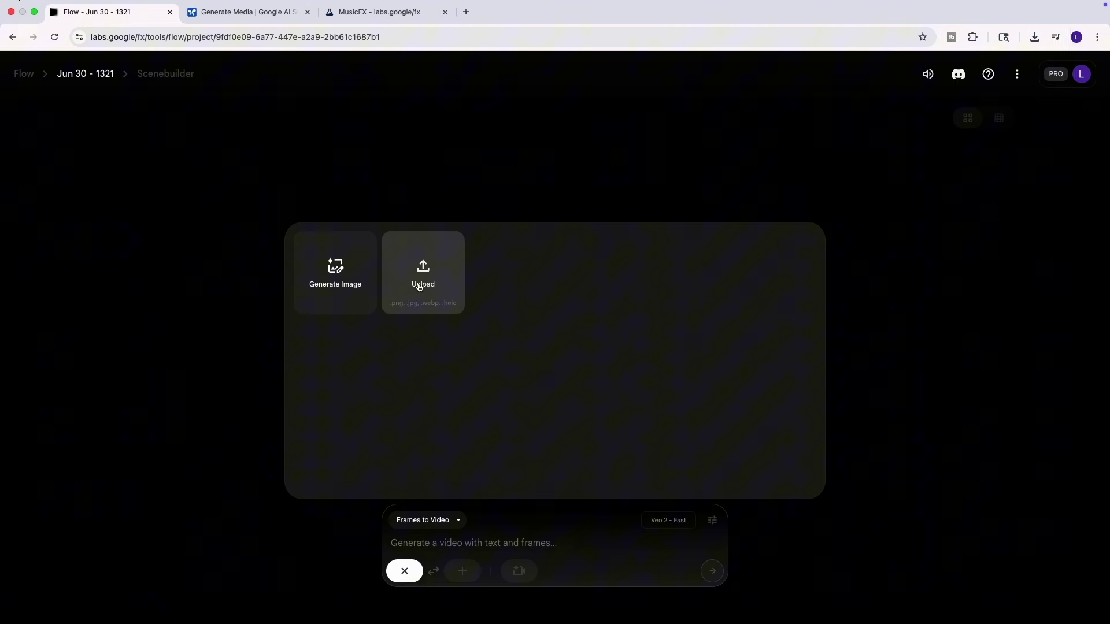
left_click(421, 286)
left_click(747, 282)
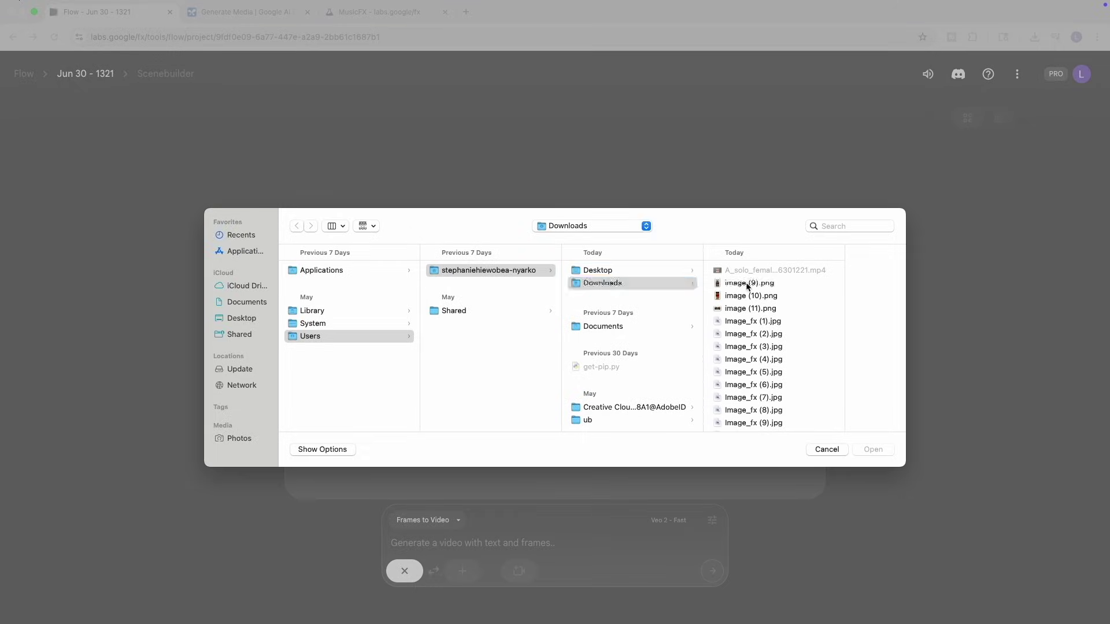
scroll(694, 347, "down", 3)
left_click(685, 347)
double_click(685, 346)
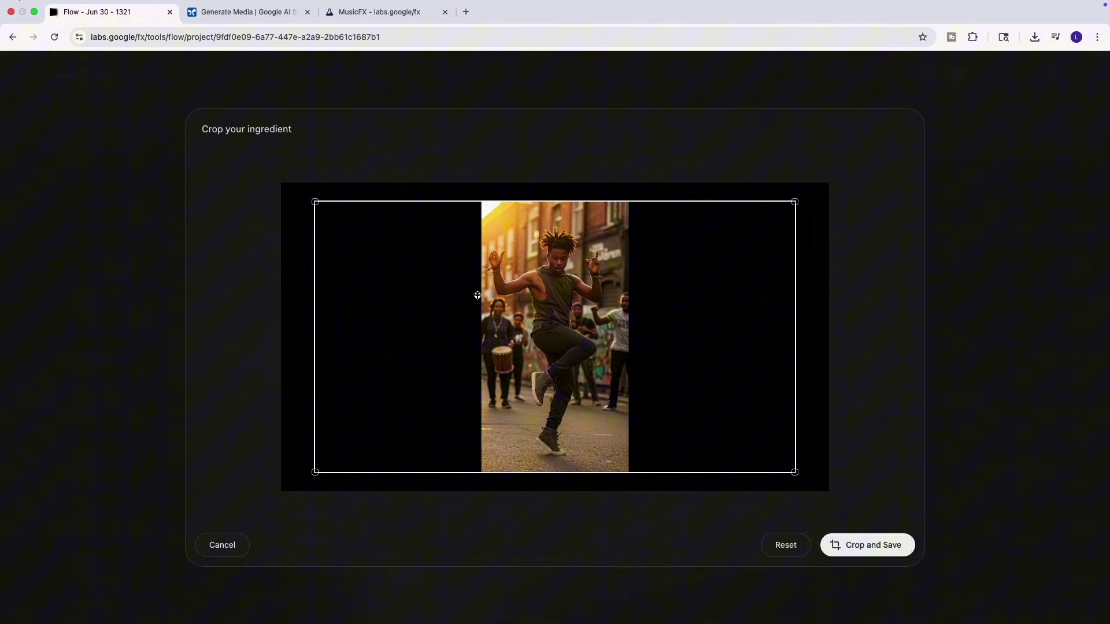
left_click(878, 544)
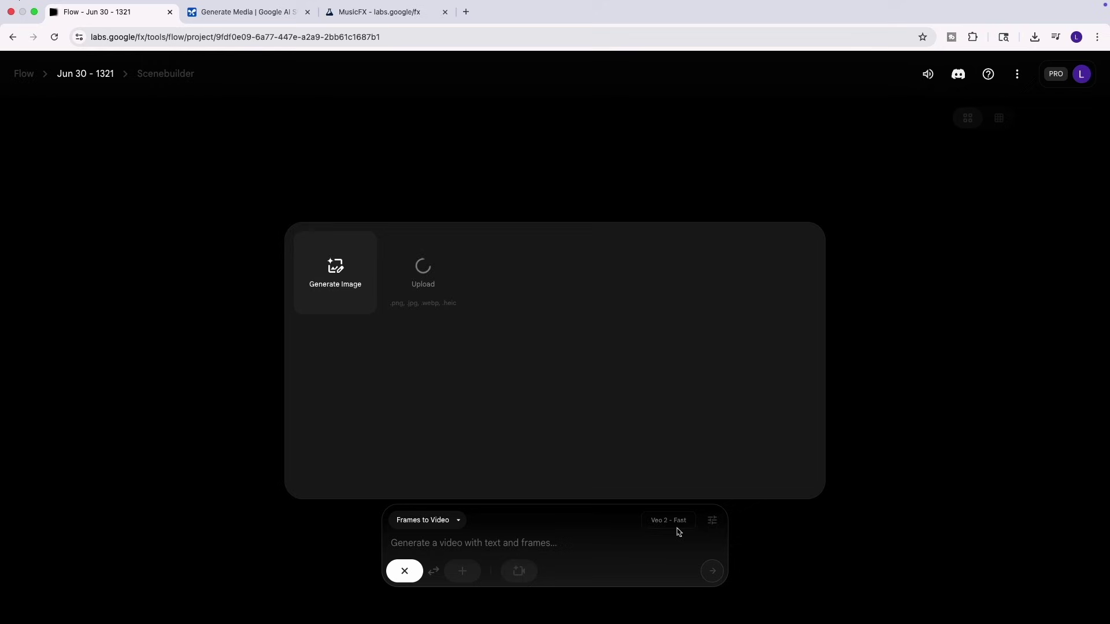
Switch the model to Veo 3 - Quality and generate clips from the heel-bounce dance prompt
left_click(712, 520)
left_click(624, 458)
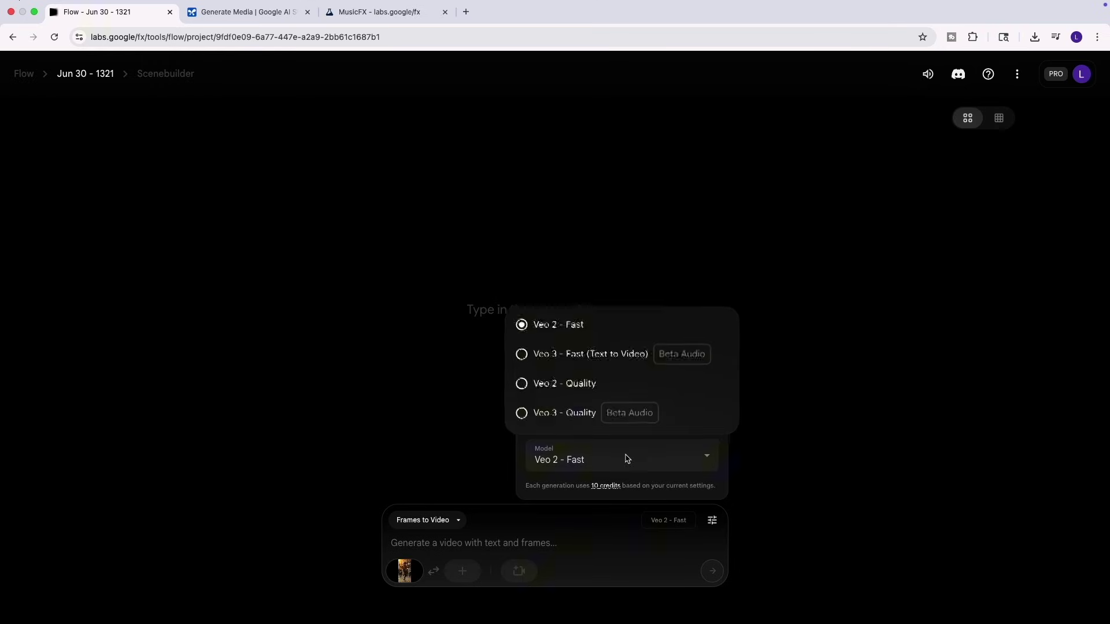
left_click(566, 416)
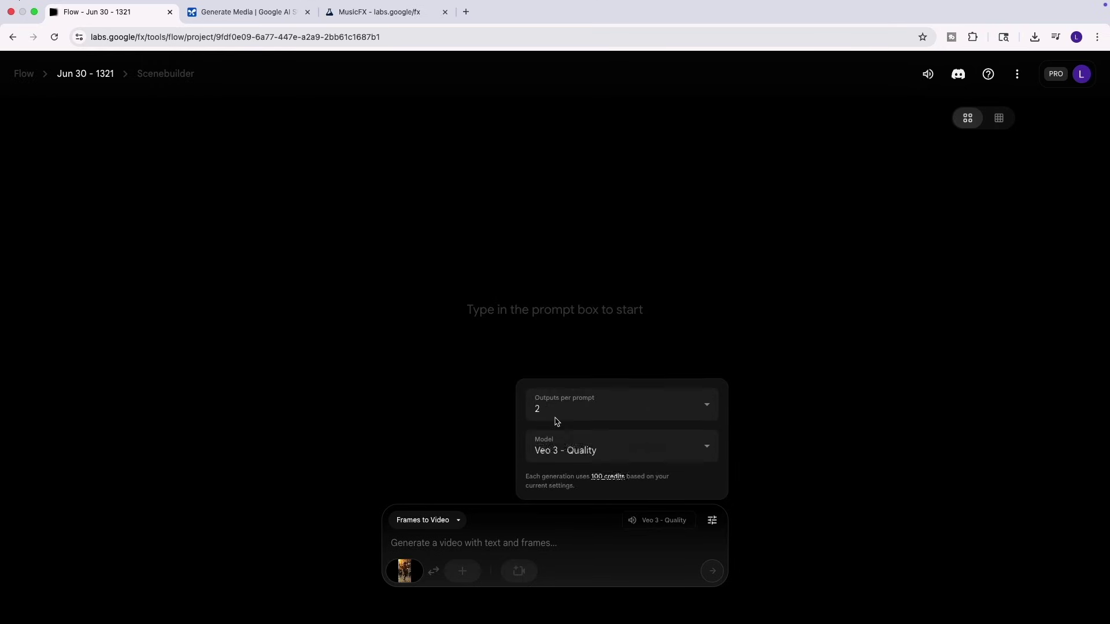
left_click(508, 540)
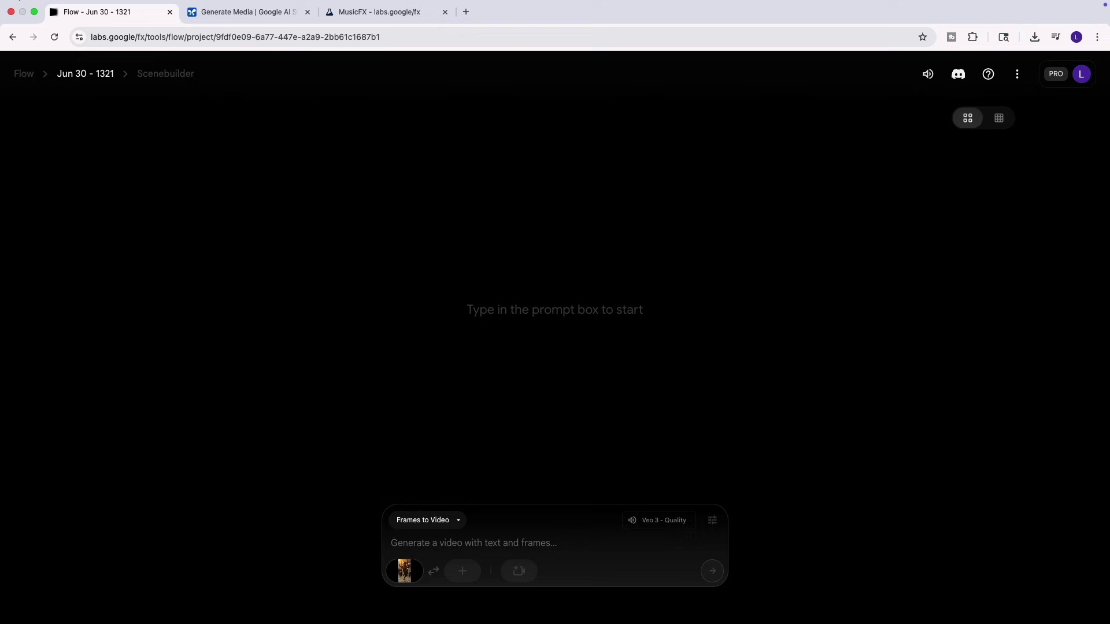
type("The dancer begins a basic Afrobeat move: he alternates heel bounces while rolling his shoulders and arms rhythmically. His arms swing forward and back with the groove, coordinated with the bounce. He counts out loud: “One, two, three, four…” Smooth body movement, full-body framing, soft shadows, slight camera sway.")
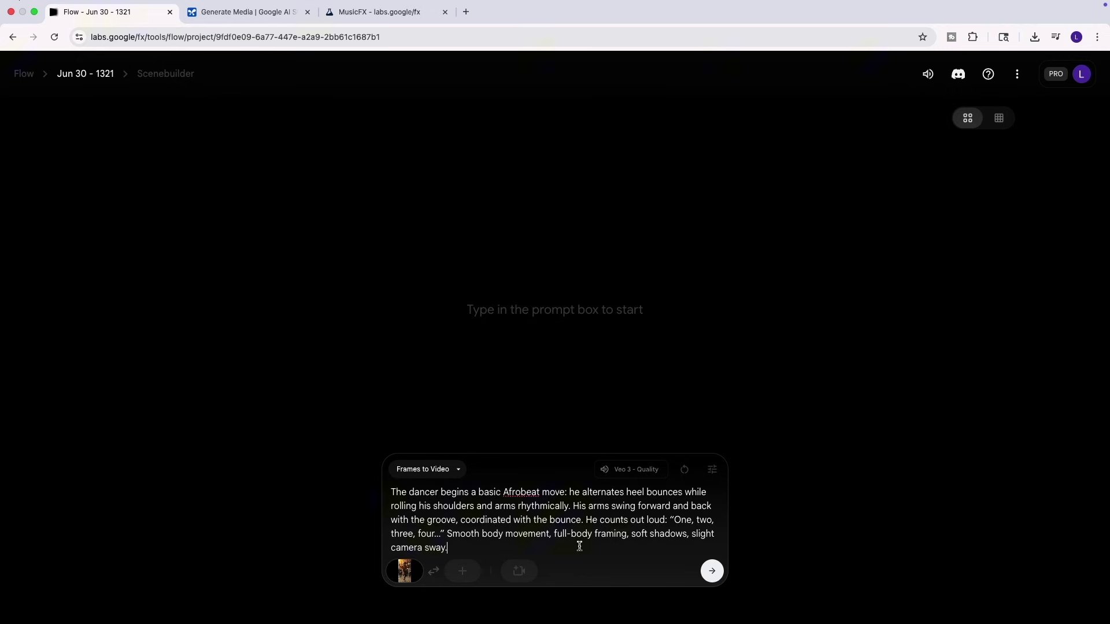
double_click(655, 492)
left_click(711, 576)
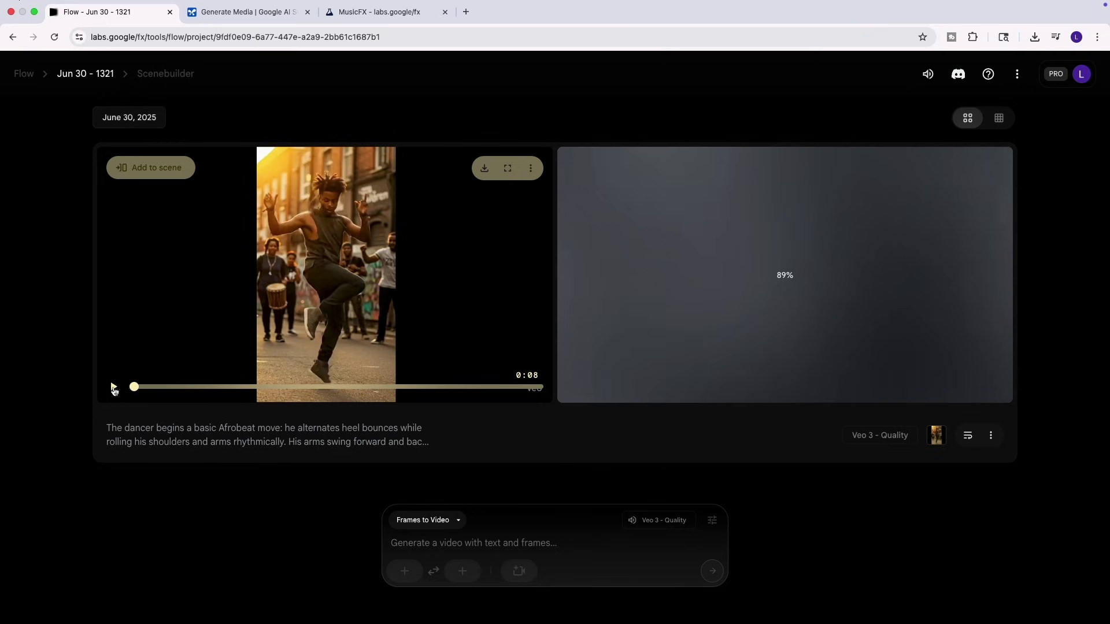
Preview both dancer clips and download the second one as an upscaled 1080p MP4
left_click(113, 388)
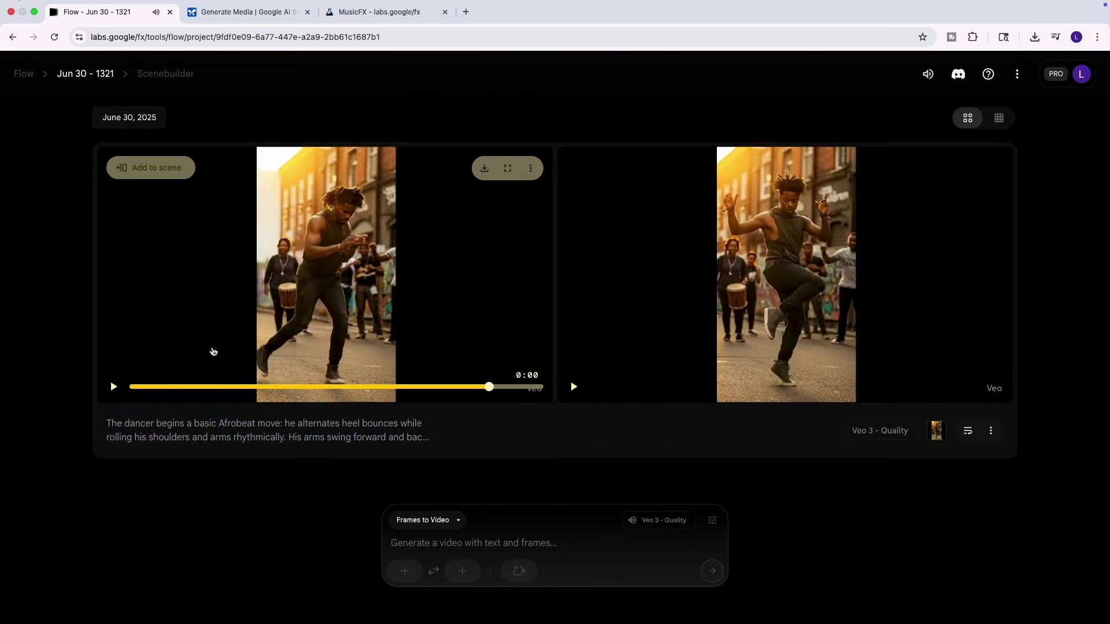
mouse_move(784, 275)
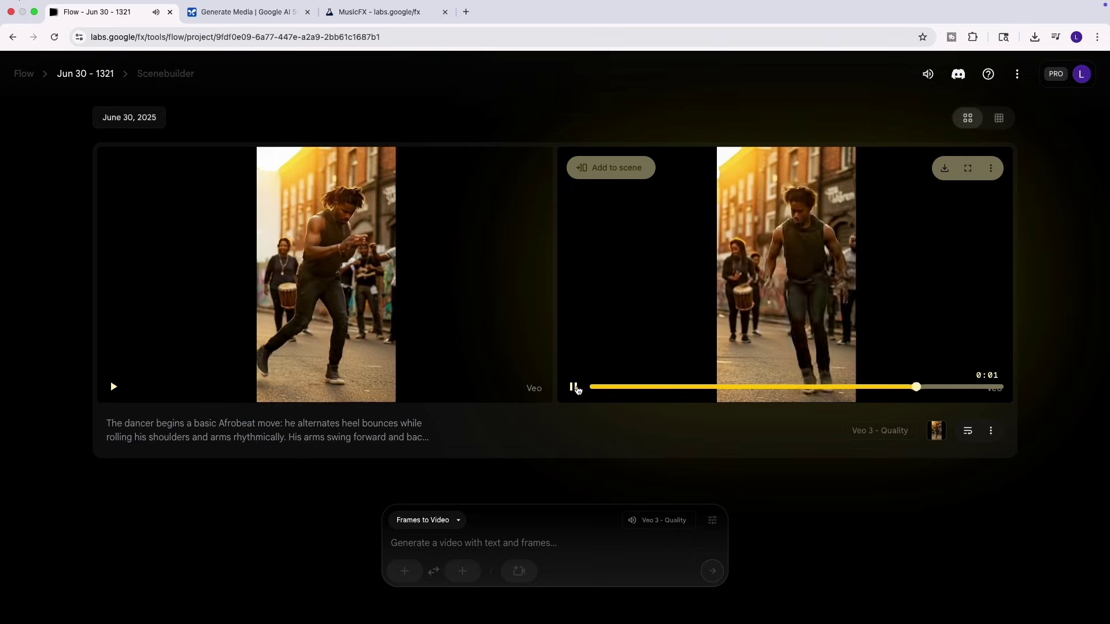
left_click(574, 388)
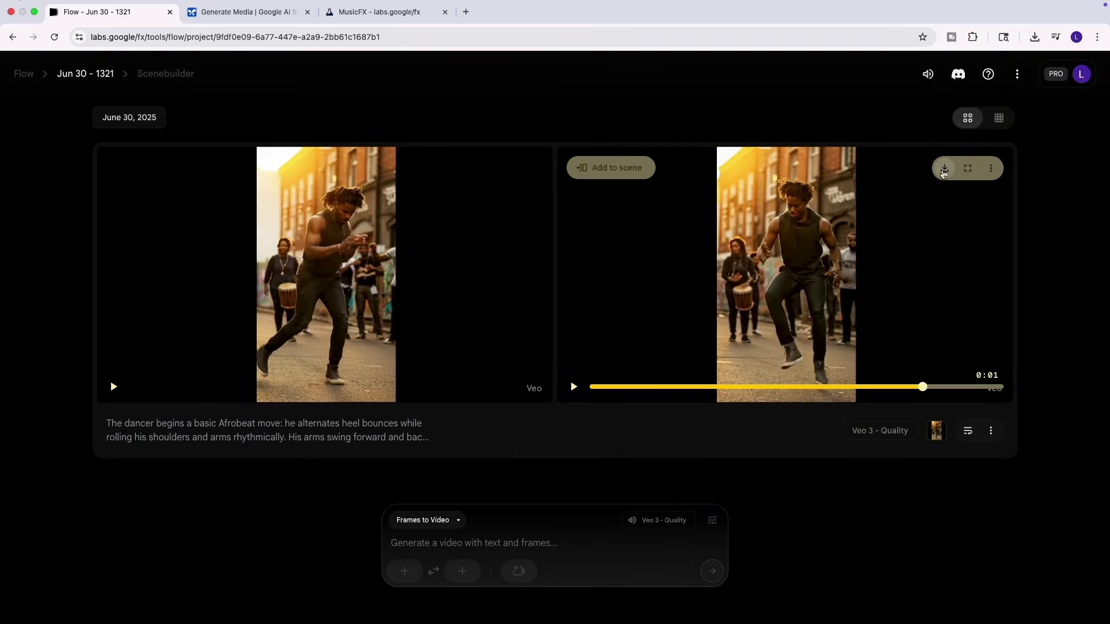
left_click(945, 172)
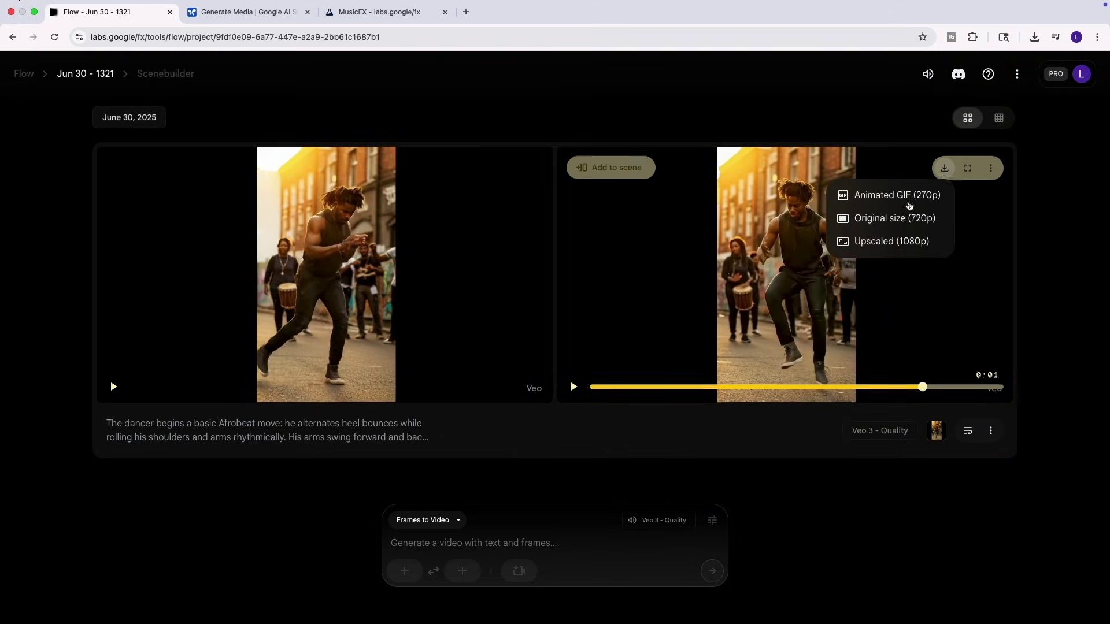
left_click(896, 243)
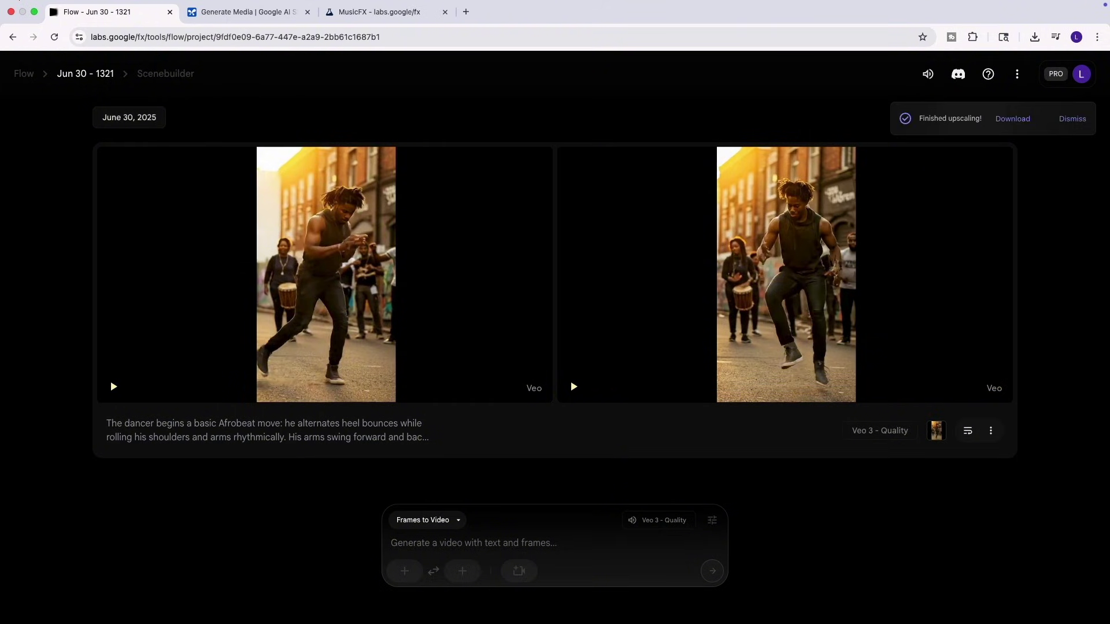
left_click(1012, 119)
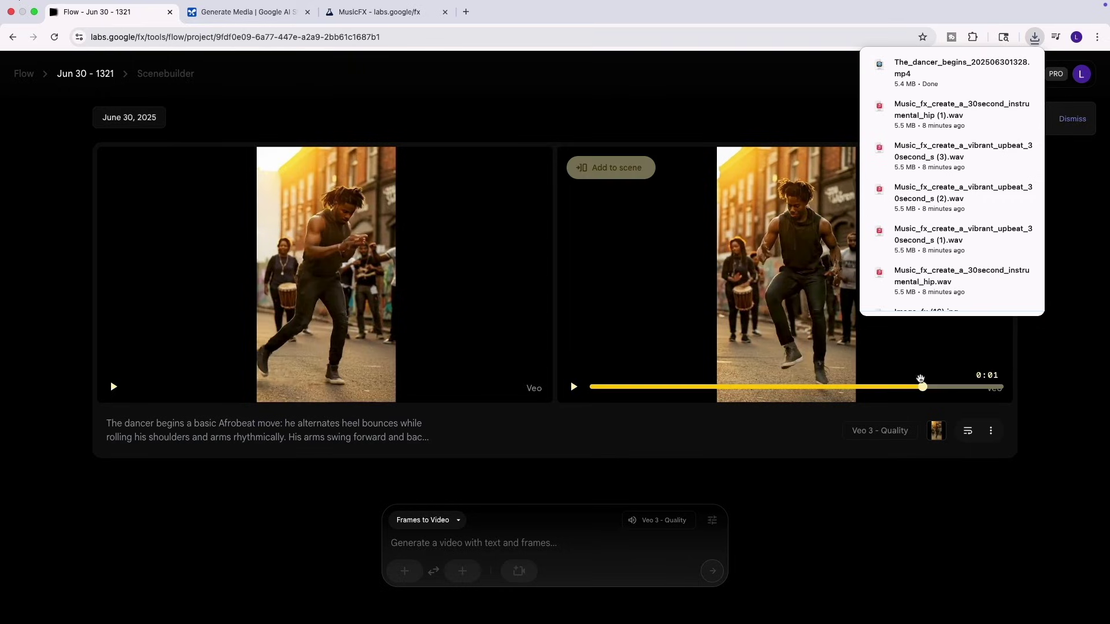
Add the second clip to the scene and trim it to 0:02
left_click(610, 179)
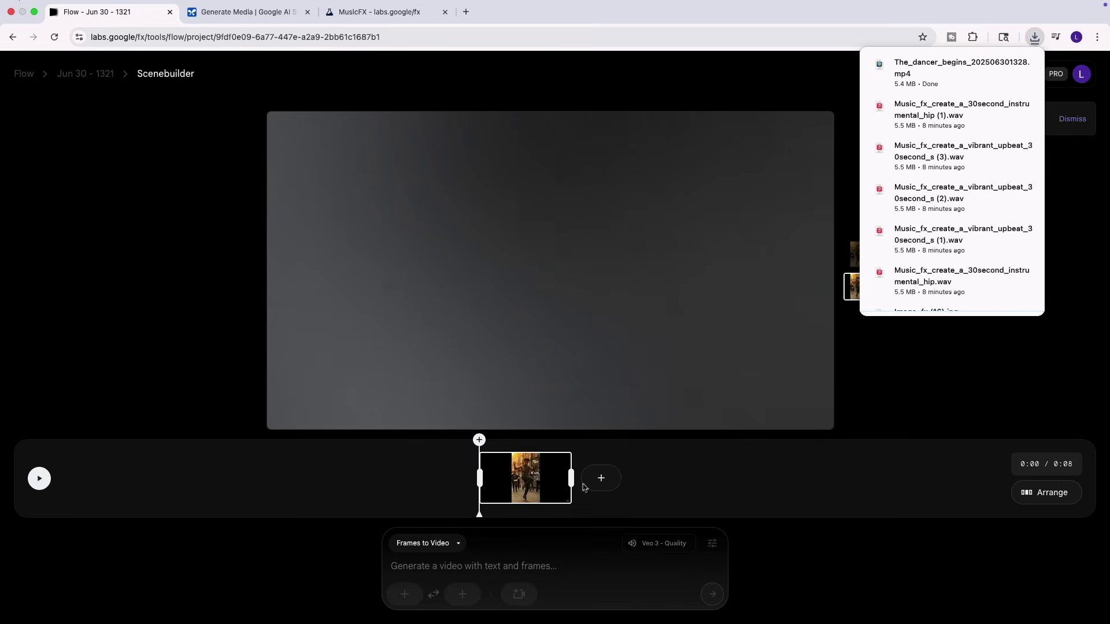
left_click_drag(569, 483, 539, 483)
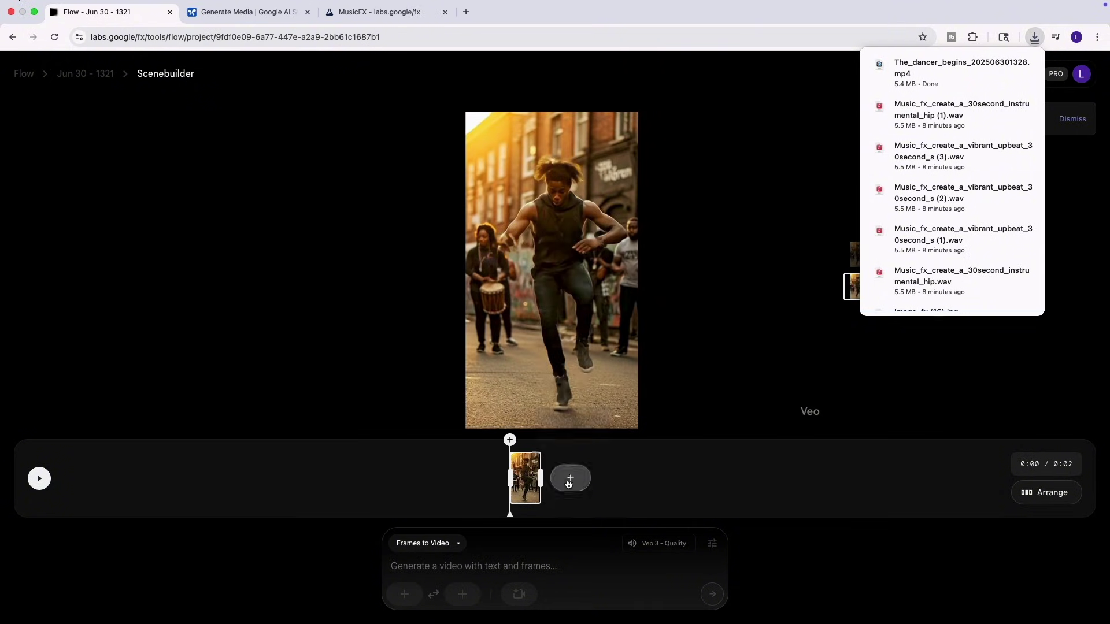
left_click(570, 480)
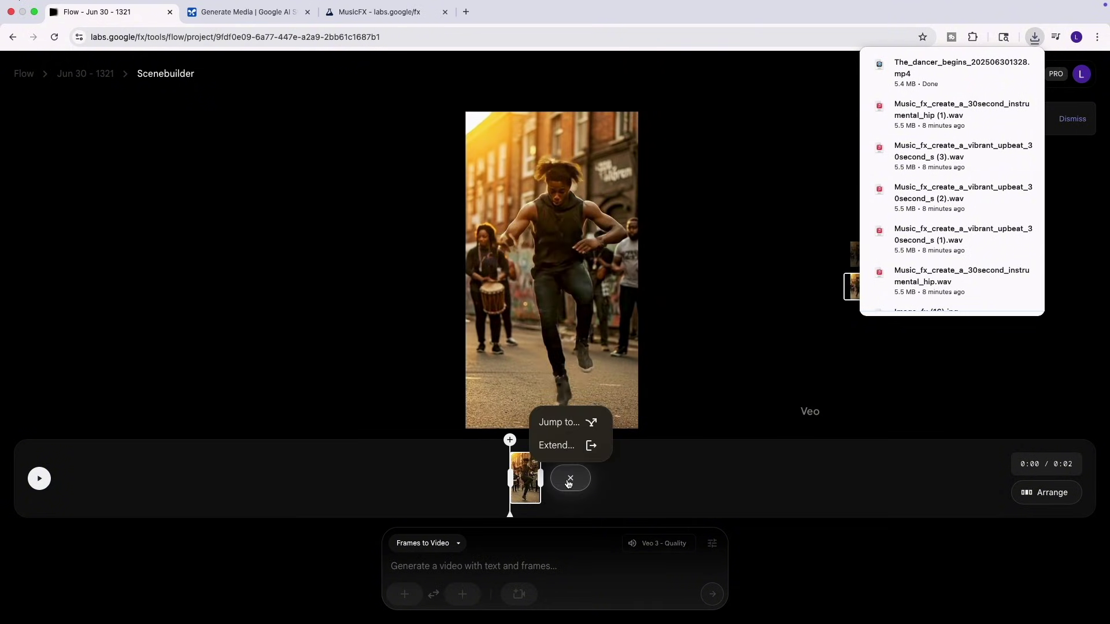
left_click(560, 447)
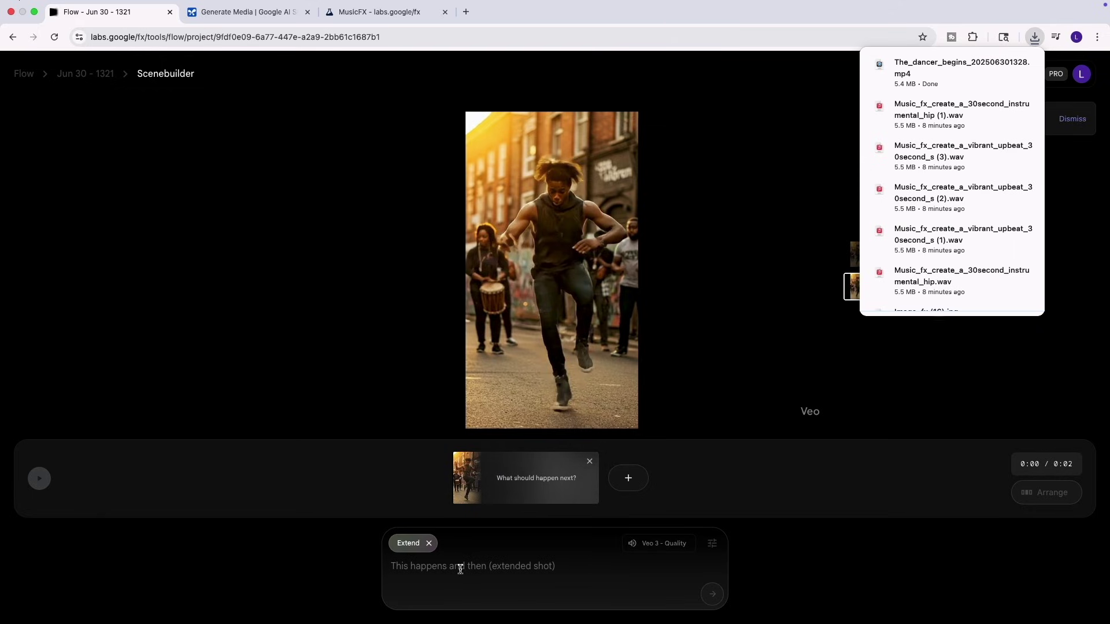
Submit the side-to-side stepping extension prompt, bringing the scene to 0:09
left_click(425, 578)
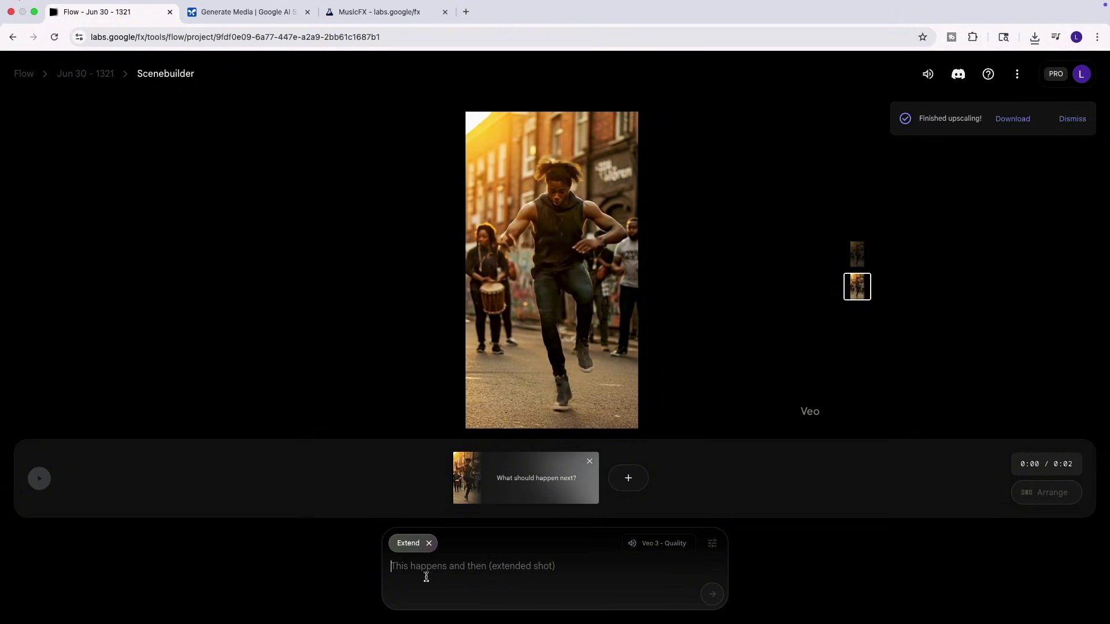
type("The dancer steps side-to-side (right, then left) while isolating his upper body — rolling shoulders and slightly tilting his chest to match the rhythm. His hands stay relaxed at his sides or slightly out. He says: “Keep it loose... feel the beat.” Camera dollies subtly to follow the movement, background slightly blurred, warm tones.")
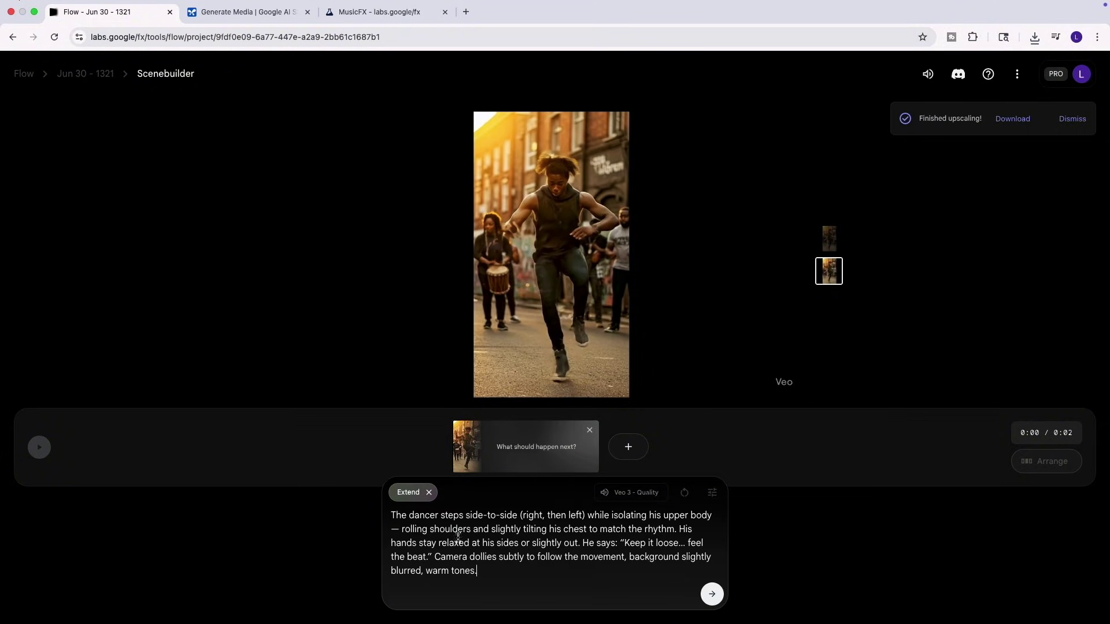
left_click_drag(389, 513, 493, 620)
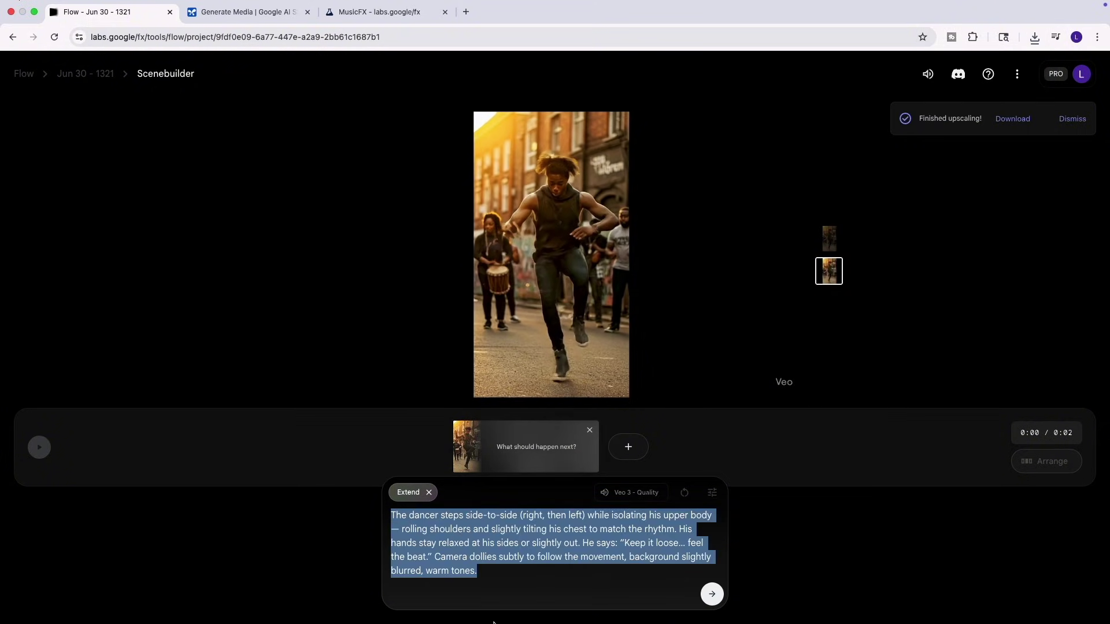
left_click(568, 558)
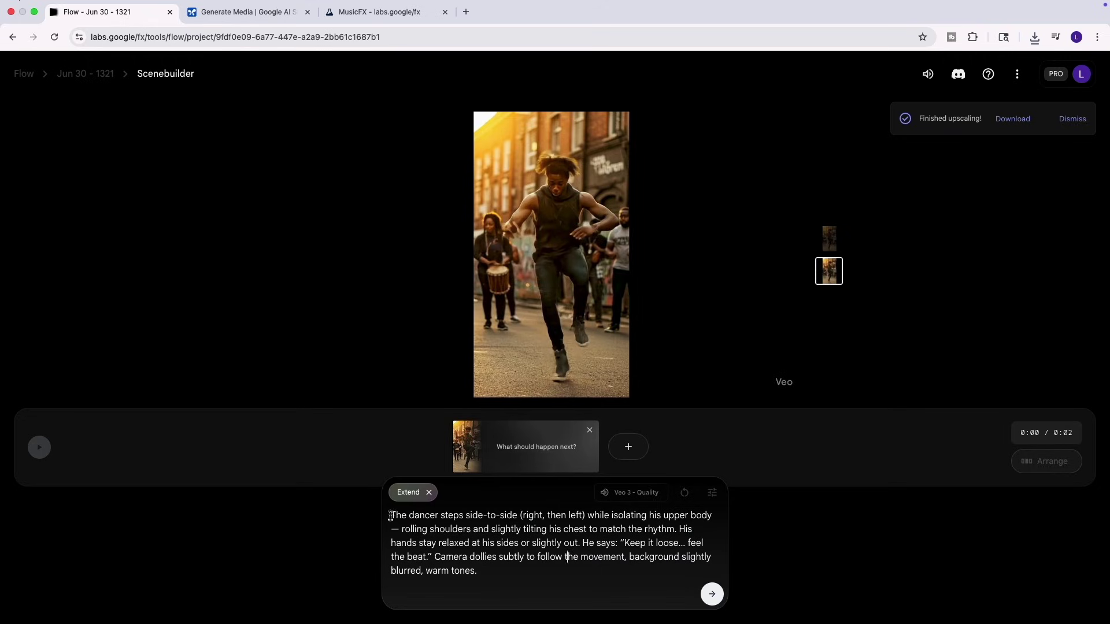
left_click_drag(391, 516, 545, 520)
left_click(439, 516)
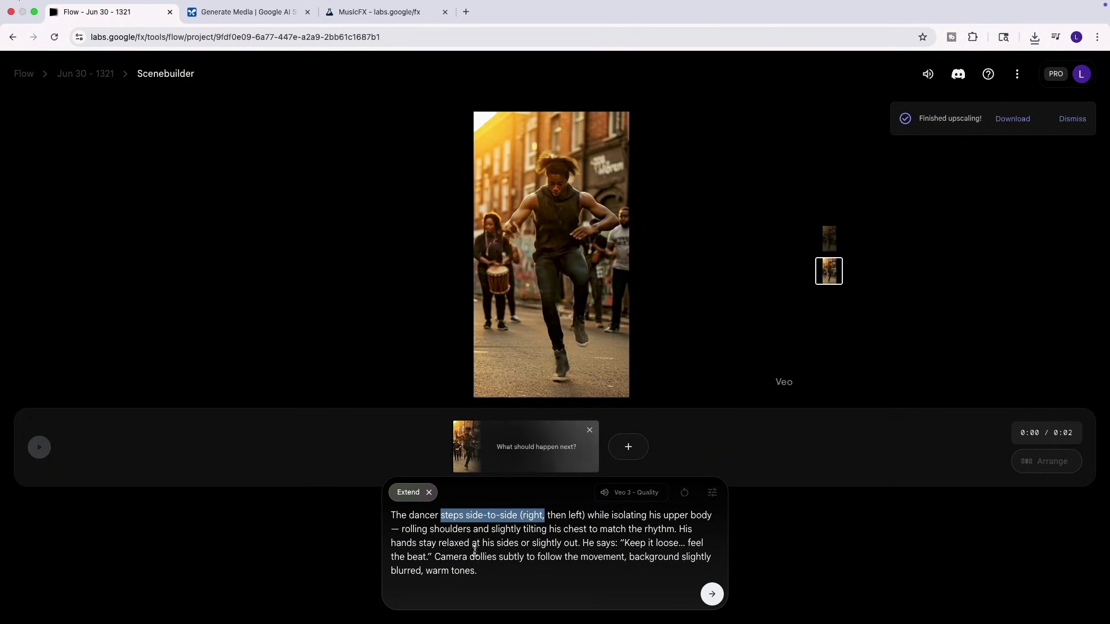
left_click(711, 596)
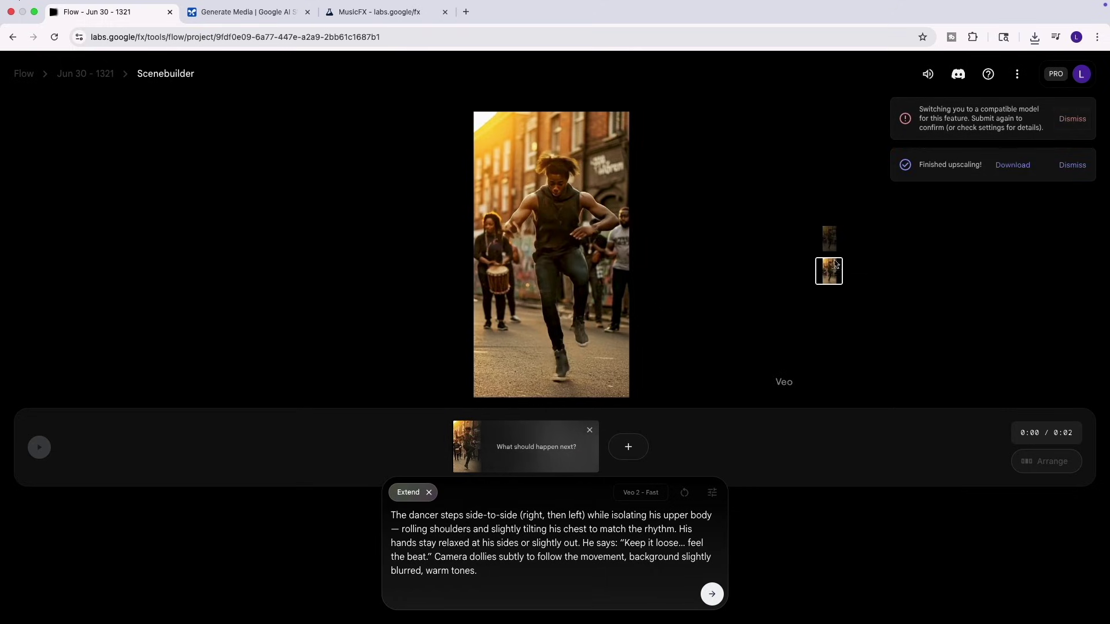
left_click(1071, 119)
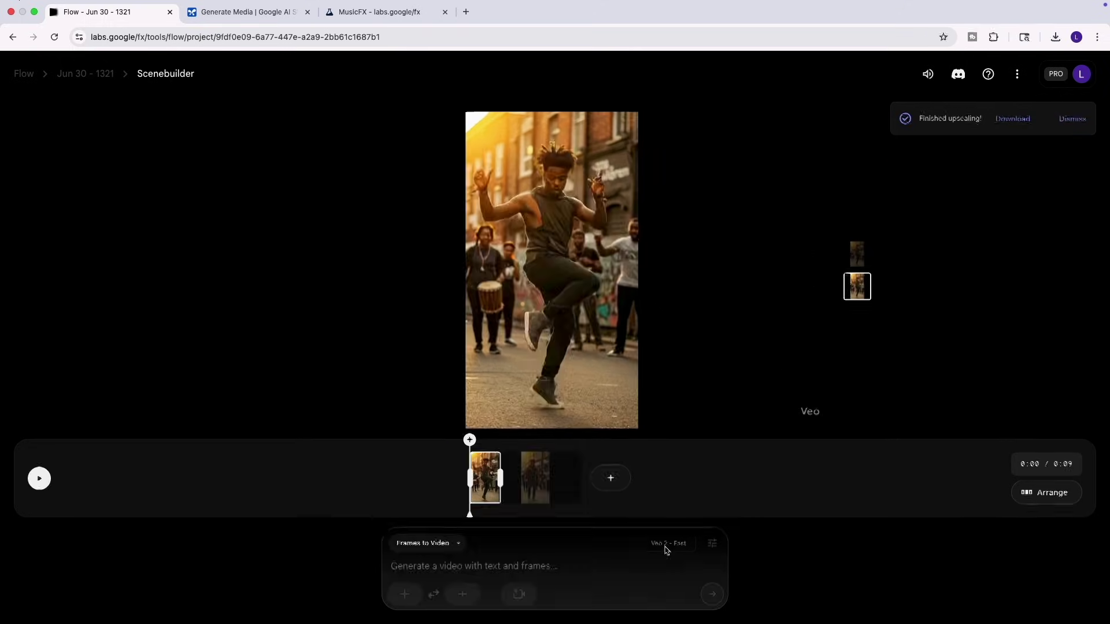
Preview the two-clip scene from 0:02 and begin adding a following shot
left_click(535, 478)
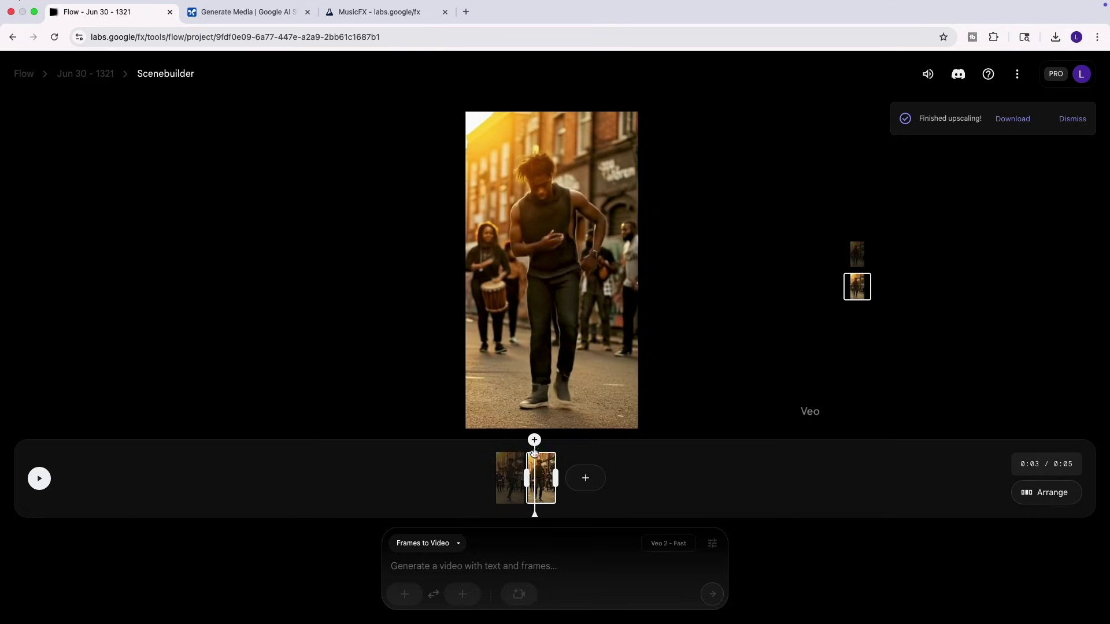
left_click_drag(534, 513, 527, 513)
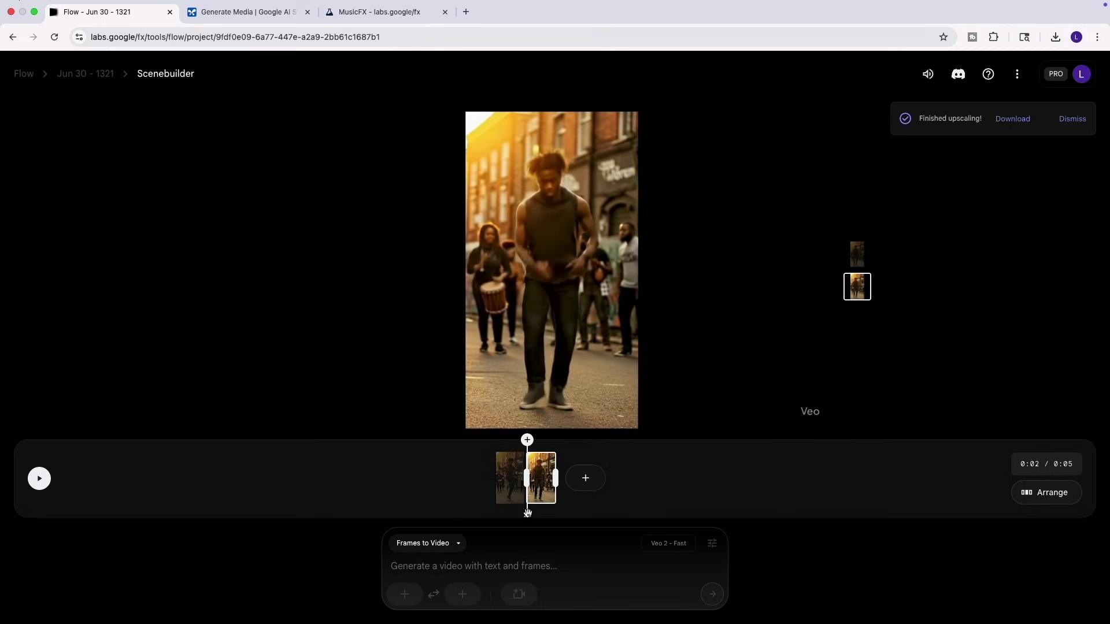
left_click(40, 479)
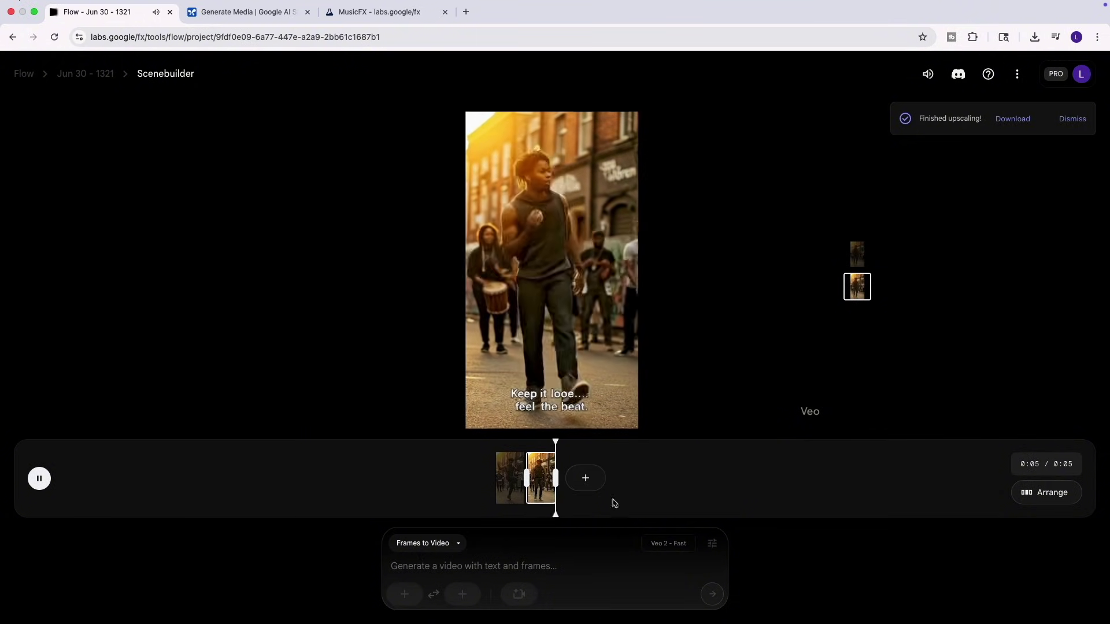
left_click(587, 481)
Generate a head-nod combo extension shot after the second clip from a pasted prompt
left_click(592, 444)
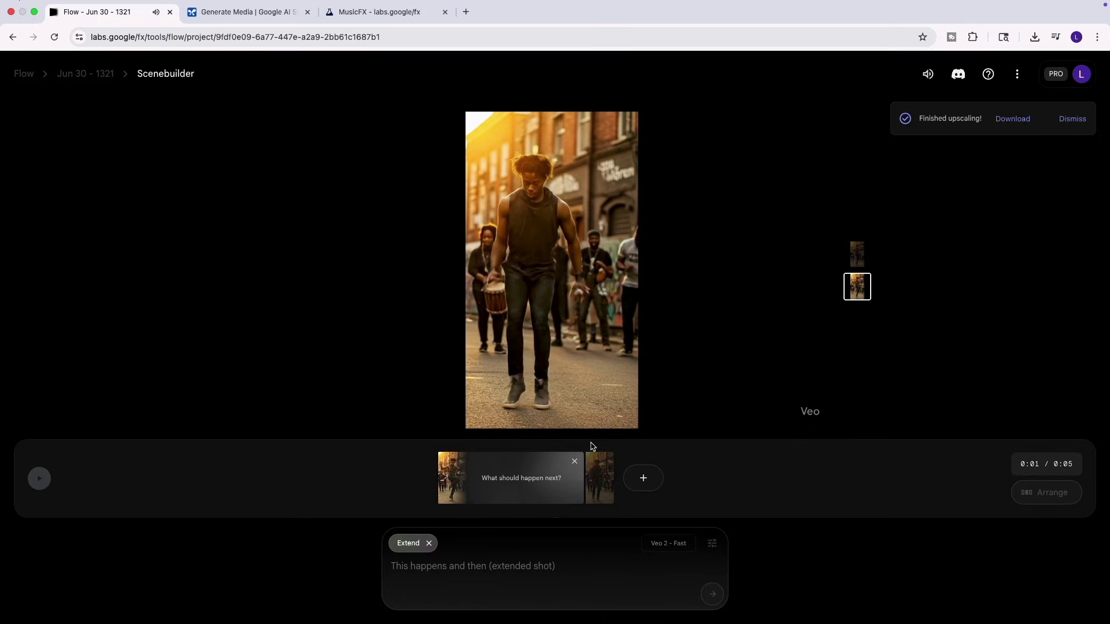
left_click(574, 460)
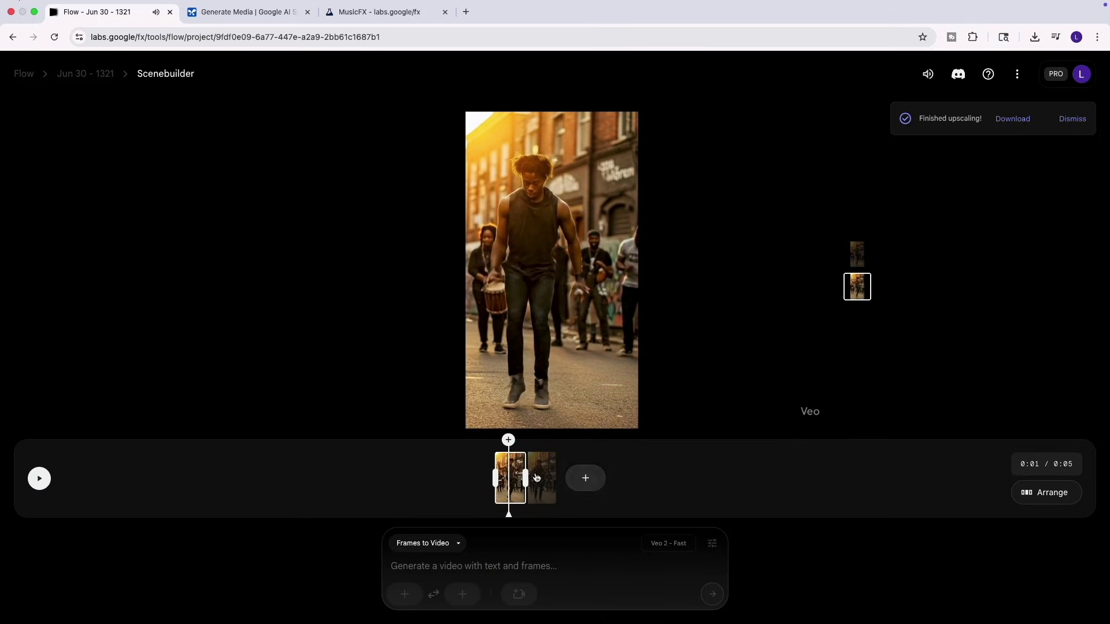
left_click(553, 458)
left_click(554, 515)
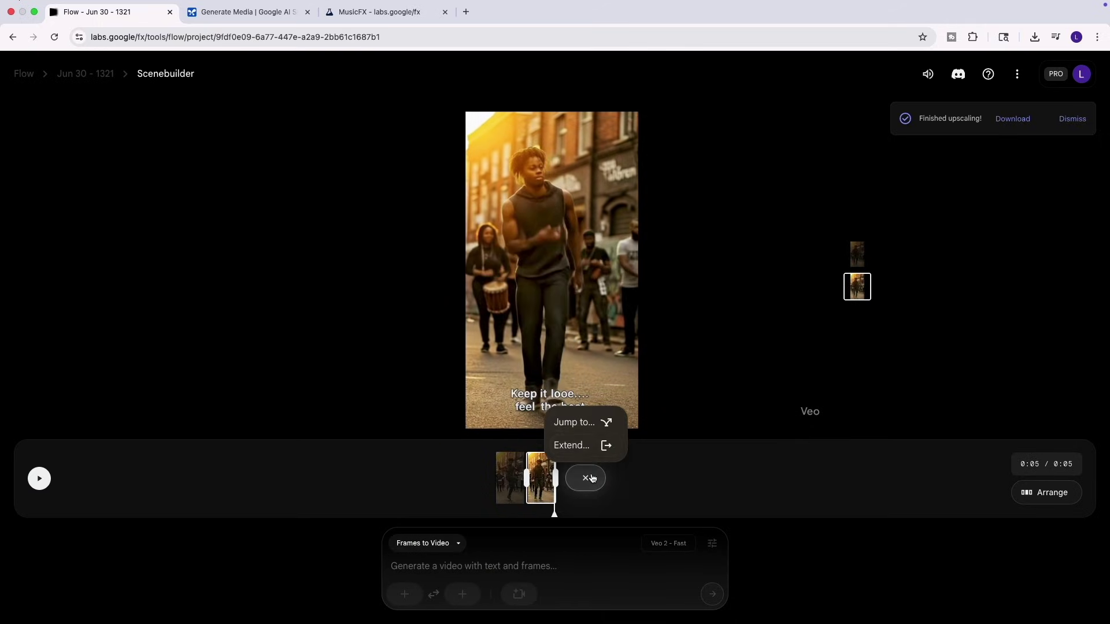
left_click(583, 446)
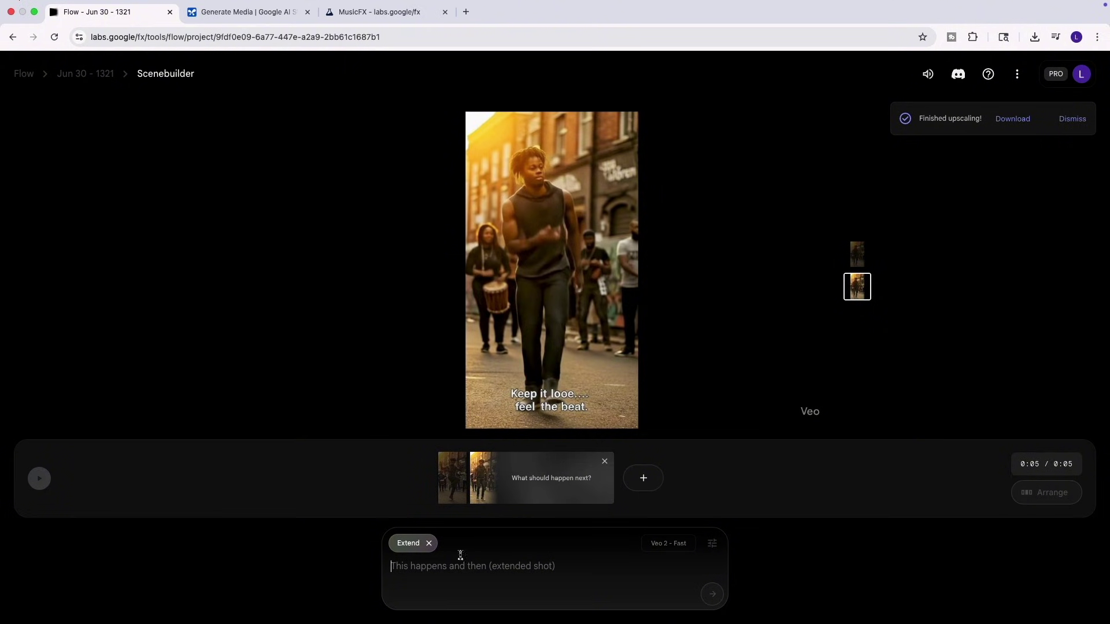
type("The dancer repeats the leg bounce and side step combo, now with more energy. He adds a head nod and a smooth knee dip for flair. His expression is confident, playful. He says: “Add your style right here.” Camera shifts to a low angle, showing motion in the knees and head. Slight motion blur on fast movements.")
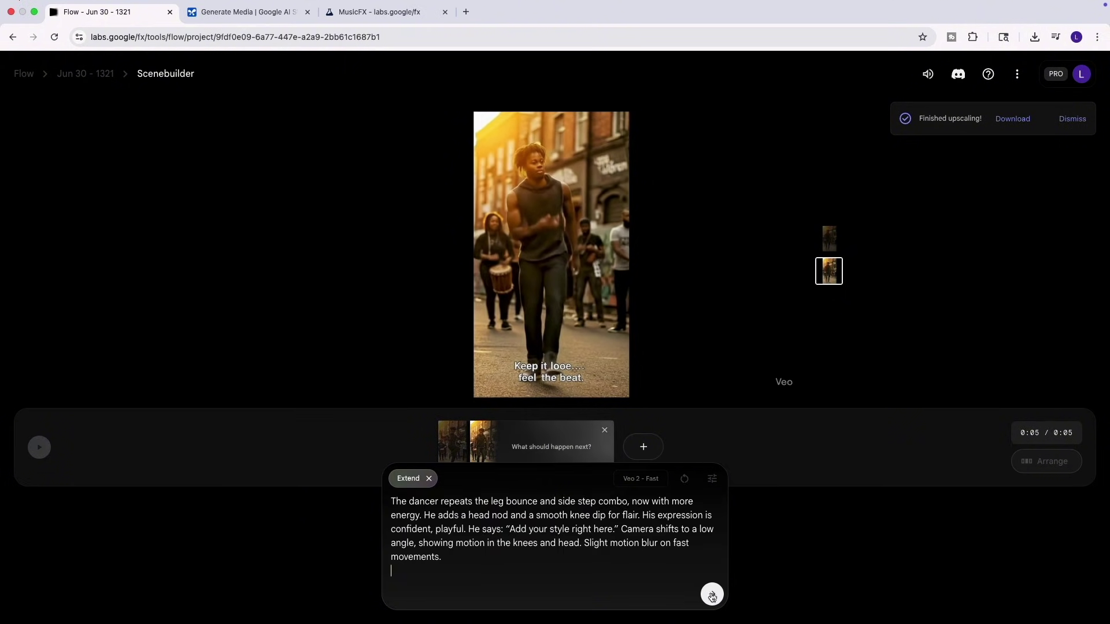
left_click(712, 594)
left_click(555, 478)
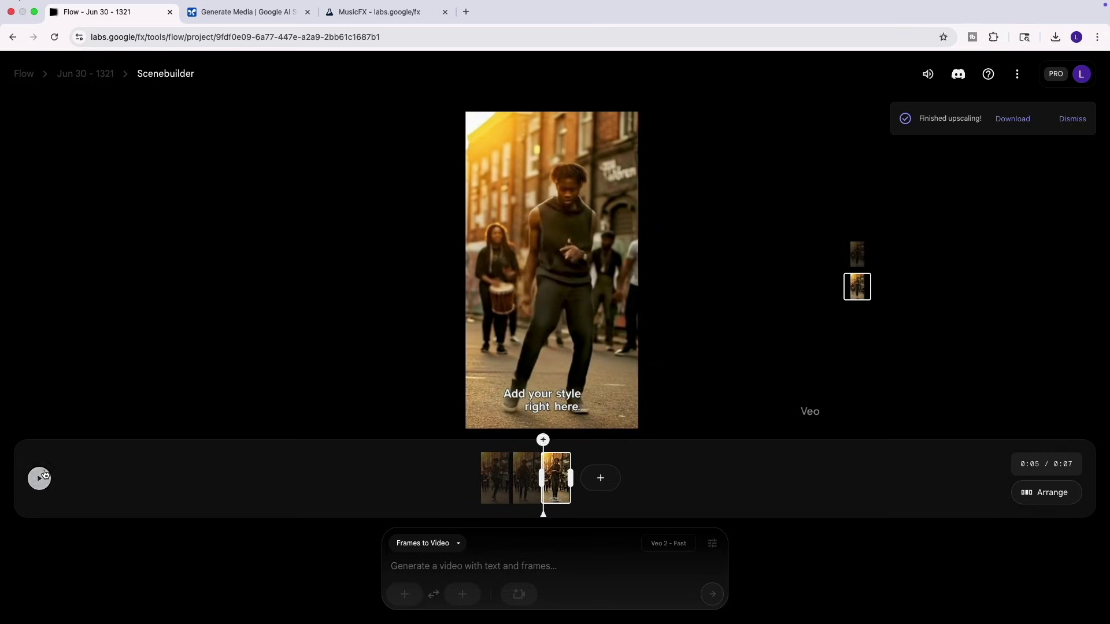
Extend the last clip with the wide-stance body-roll prompt, removing its spoken line
left_click(40, 478)
left_click(597, 478)
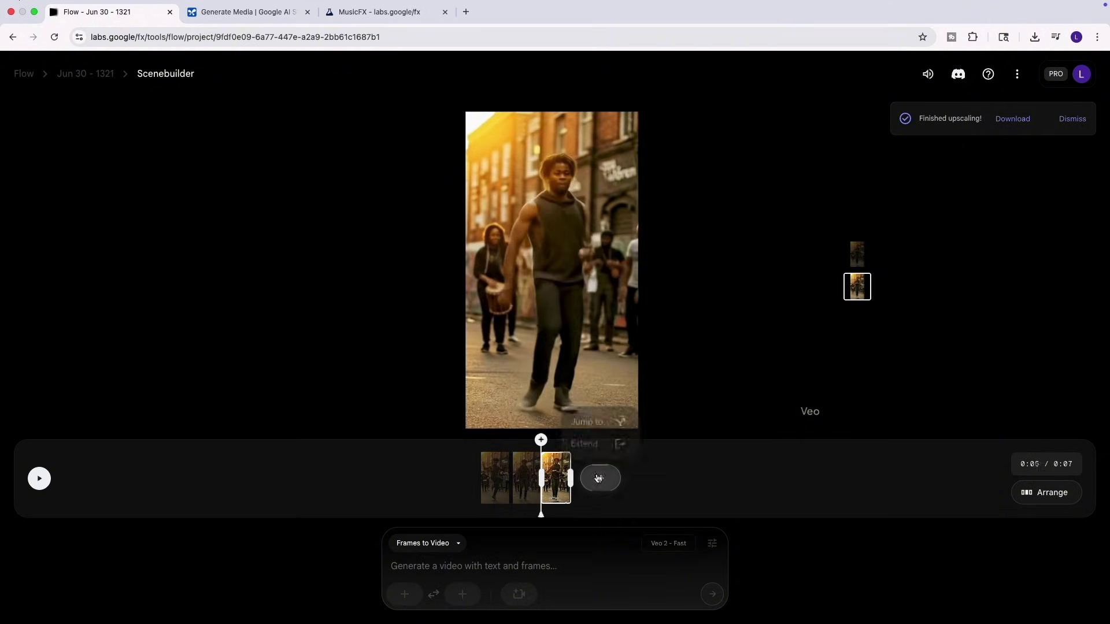
left_click(595, 444)
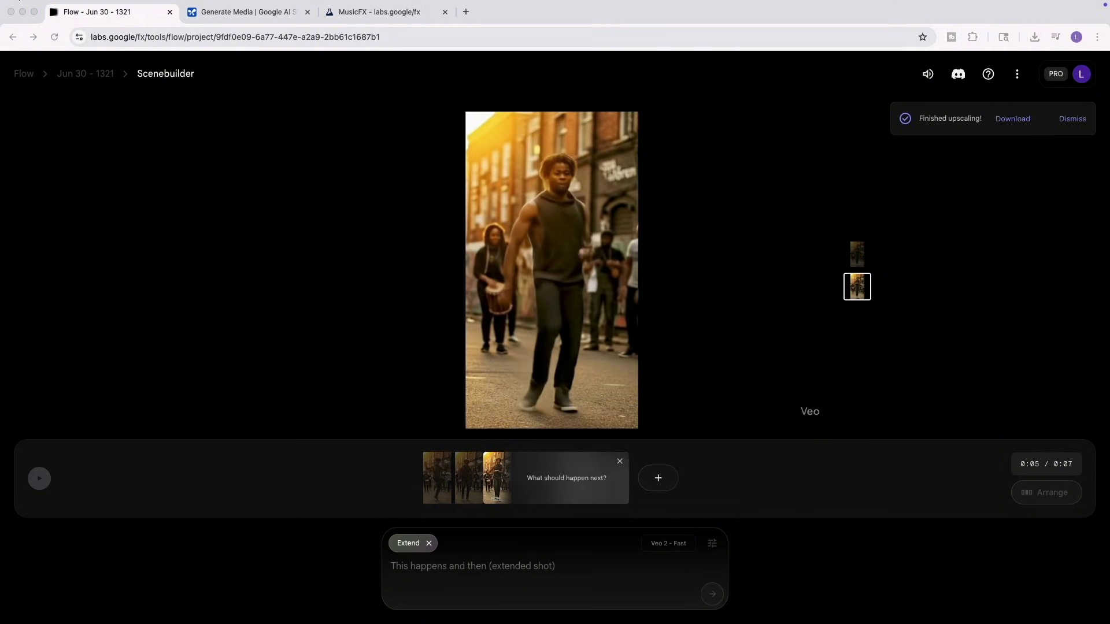
type("The dancer stops momentarily in a wide stance, arms stretched out. He then performs a smooth full-body roll from chest down to hips. He says: “That’s your Afrobeat starter pack.” Lighting highlights muscle movement. Medium close-up shot, smooth, cinematic framing.")
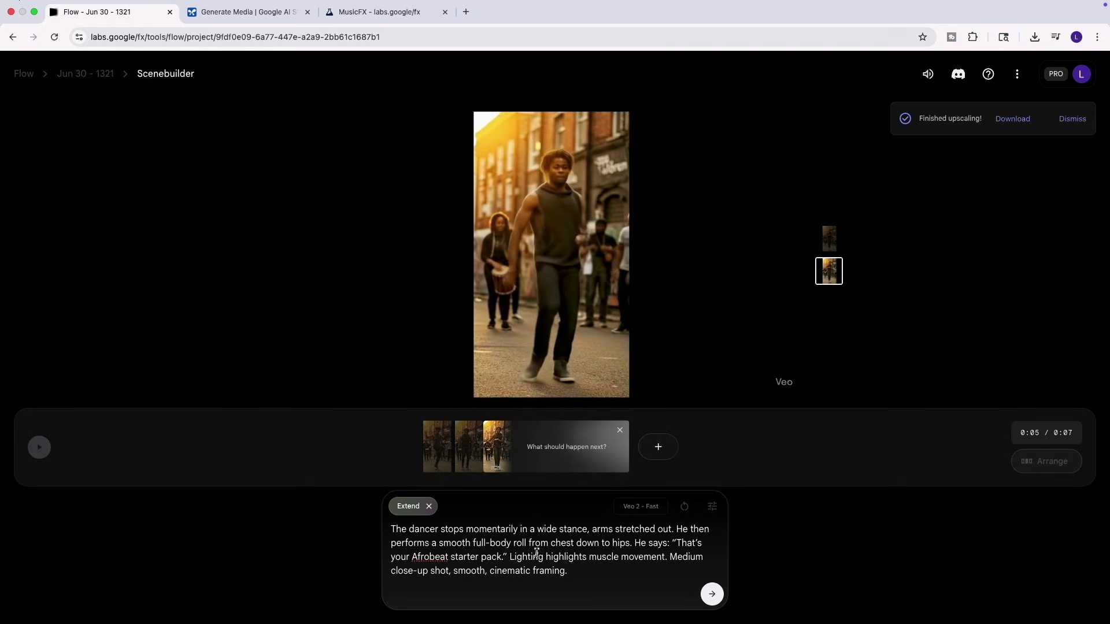
mouse_move(634, 544)
left_mouse_down()
mouse_move(519, 573)
mouse_move(510, 560)
left_mouse_up()
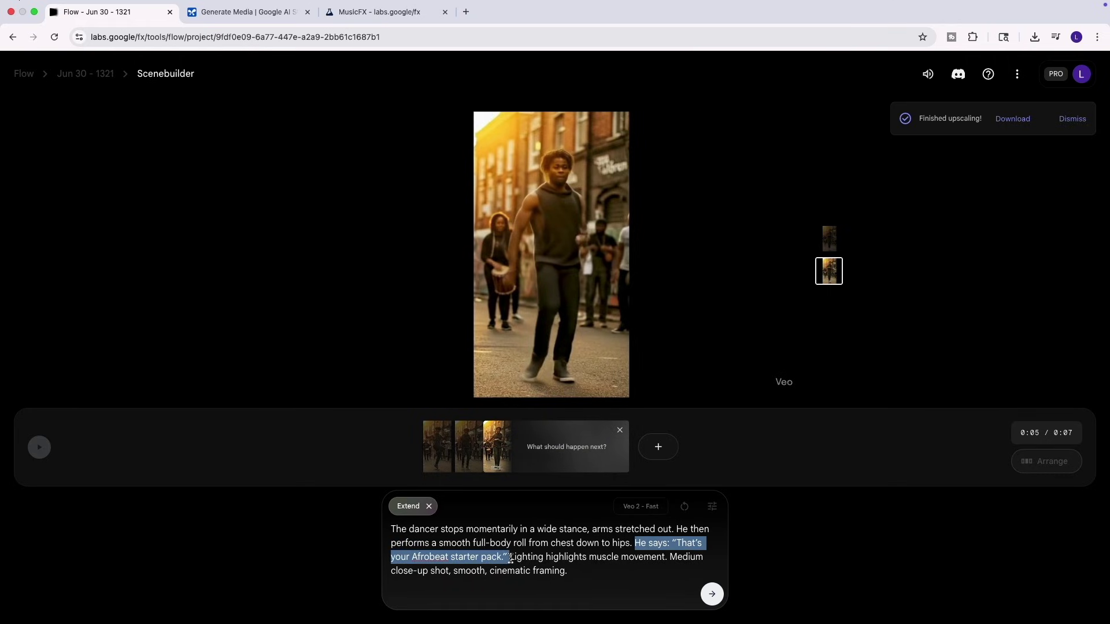
key("BackSpace")
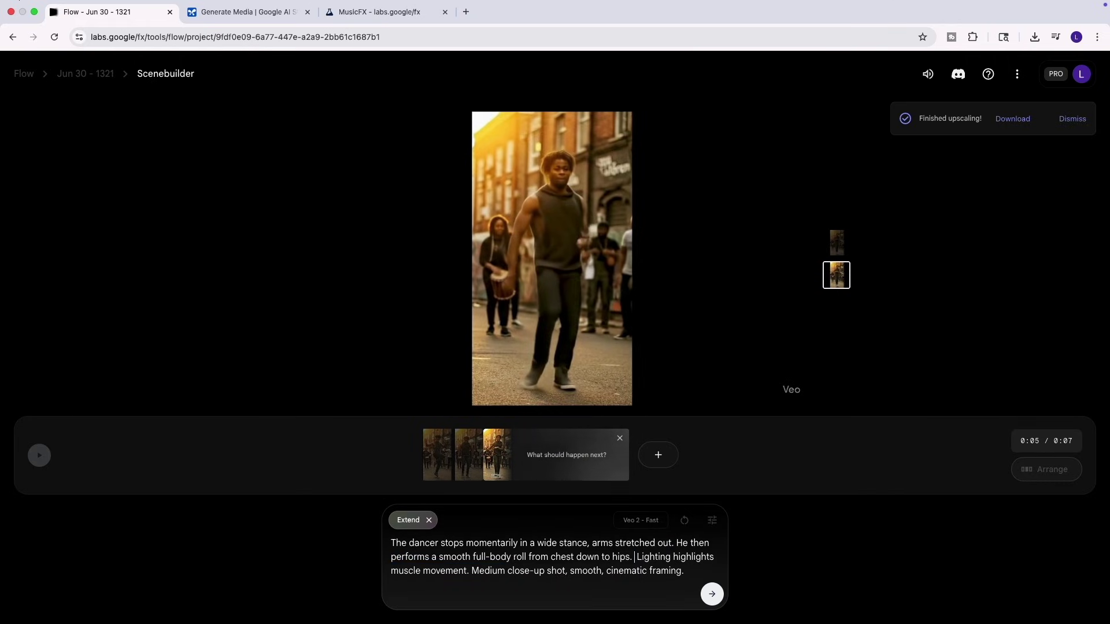
left_click(711, 594)
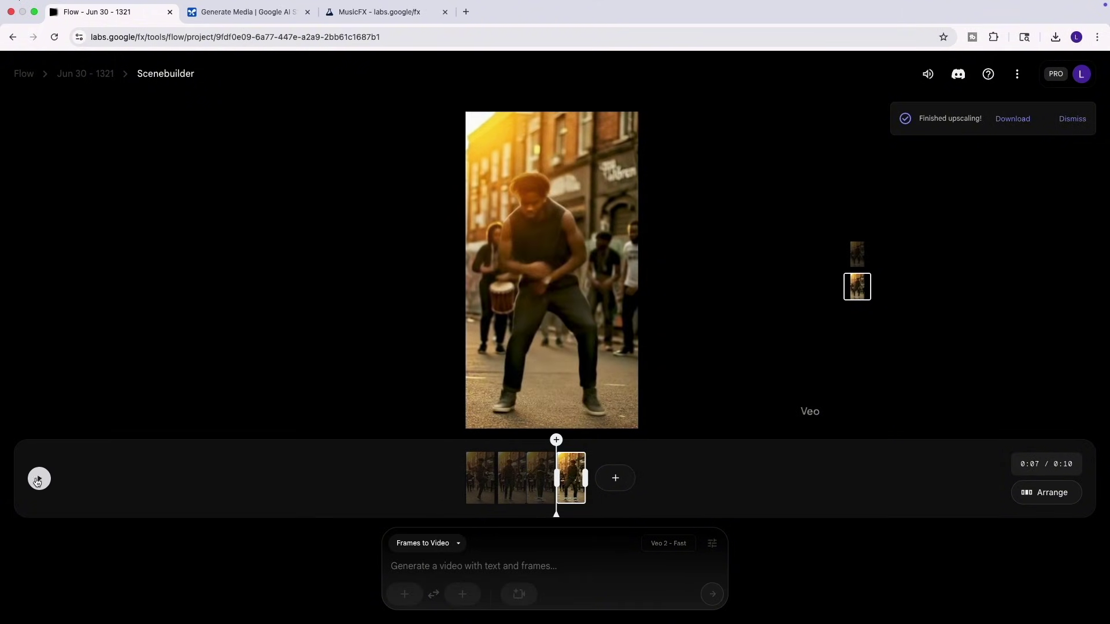
Play the scene, then extend the last clip with the peace-sign zoom prompt, minus the farewell line
left_click(38, 480)
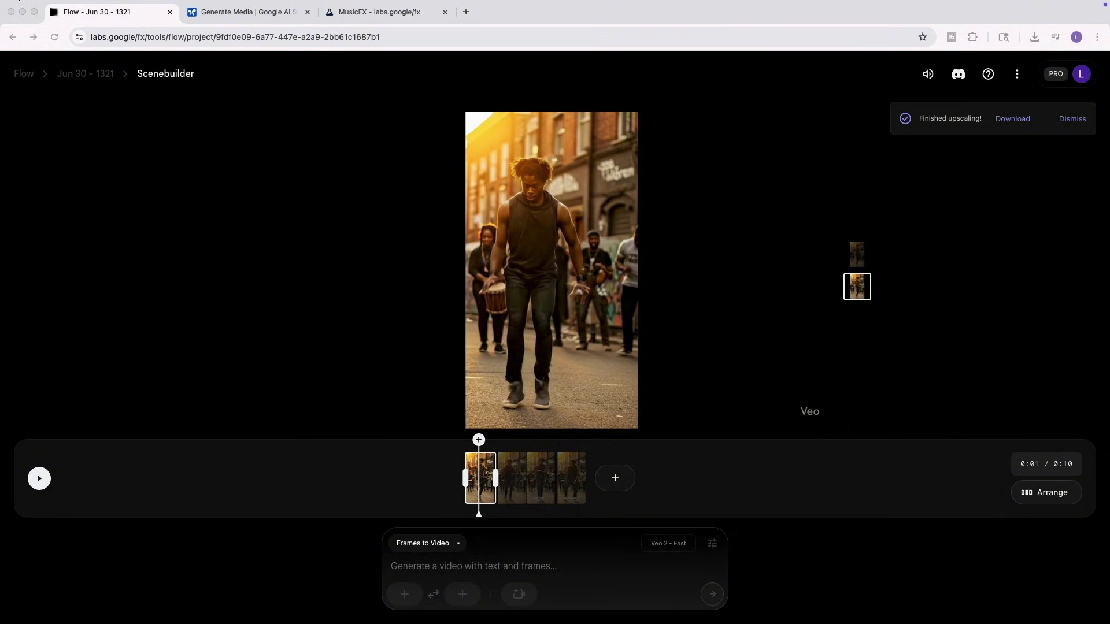
left_click(566, 483)
left_click(611, 481)
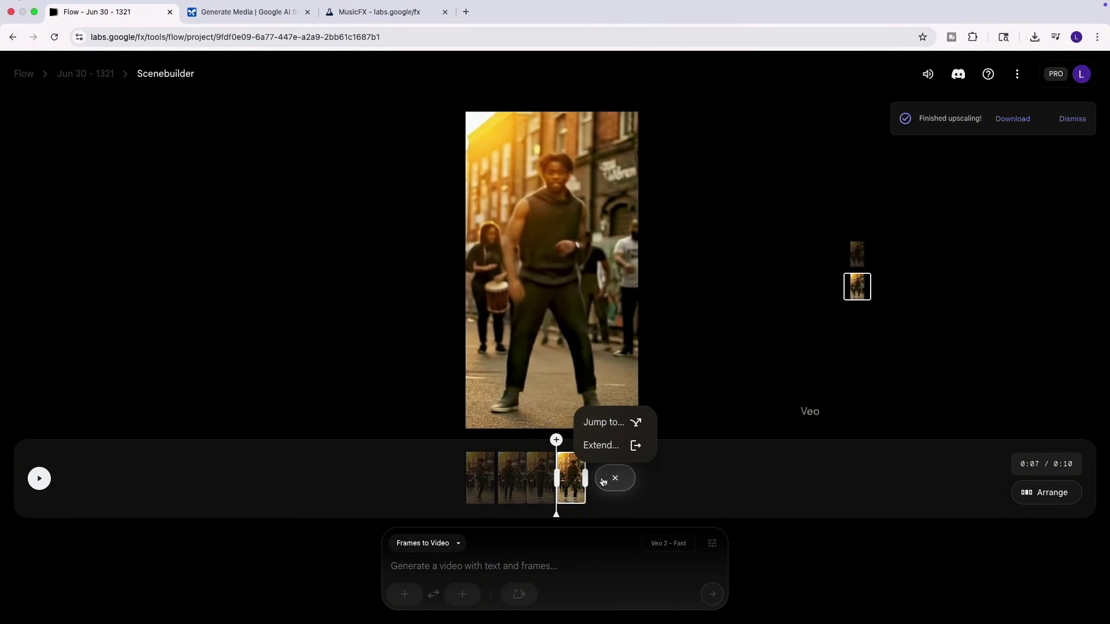
left_click(632, 453)
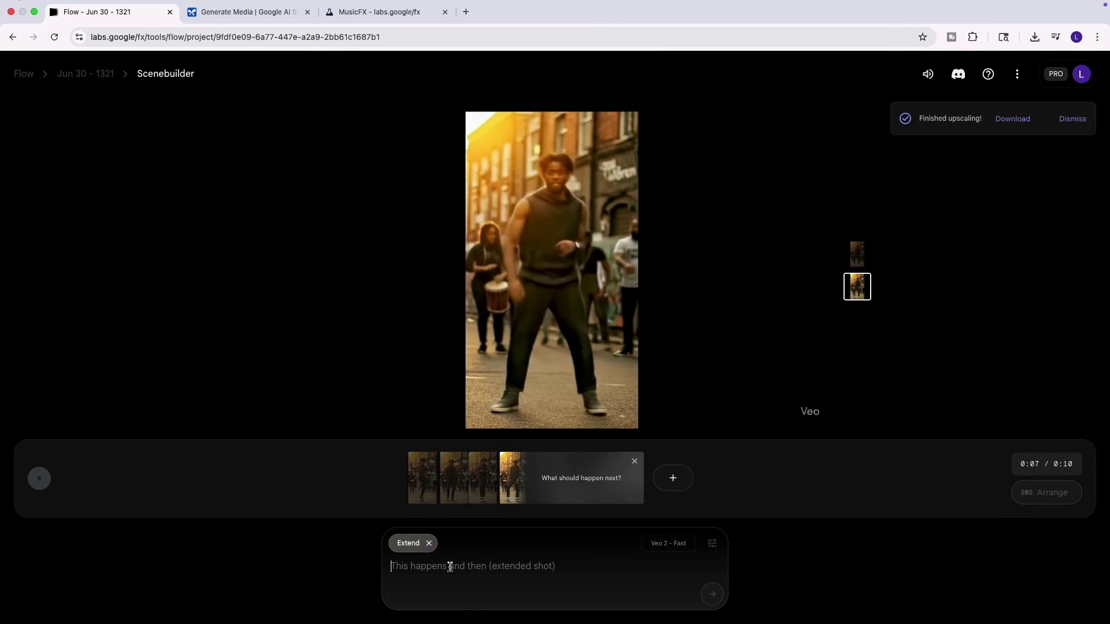
type("The dancer gives a casual peace sign to the camera with a grin. He nods once and says: \"Catch you in the next one!\" The camera slowly zooms into his face, golden light flaring behind him. Urban background, warm sunset tones, handheld camera effect.")
left_click_drag(656, 530, 550, 543)
key("BackSpace")
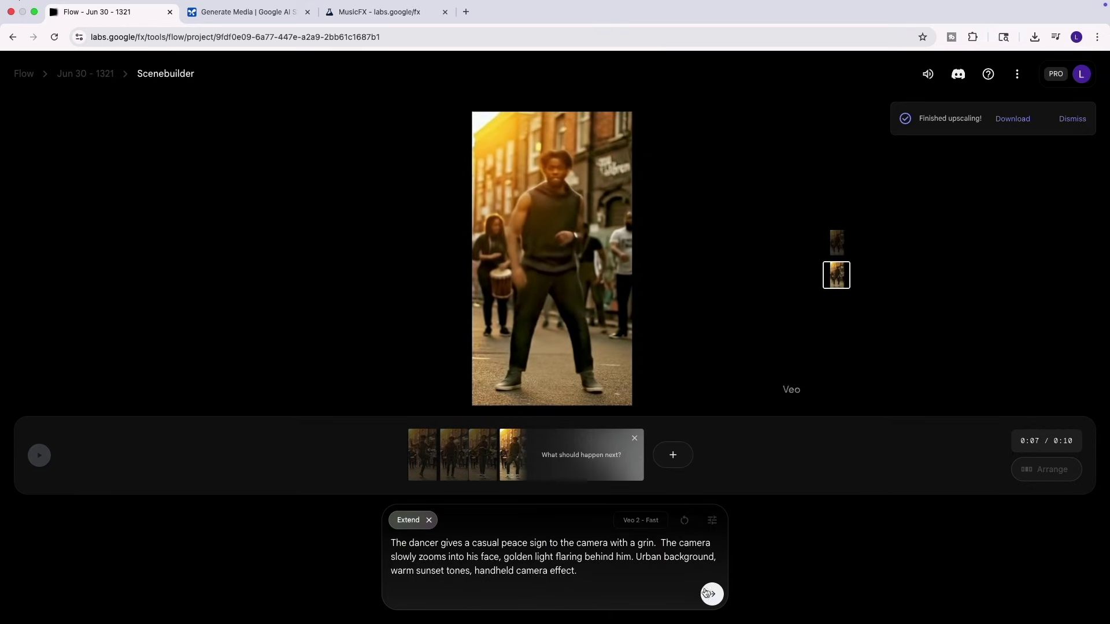
left_click(712, 594)
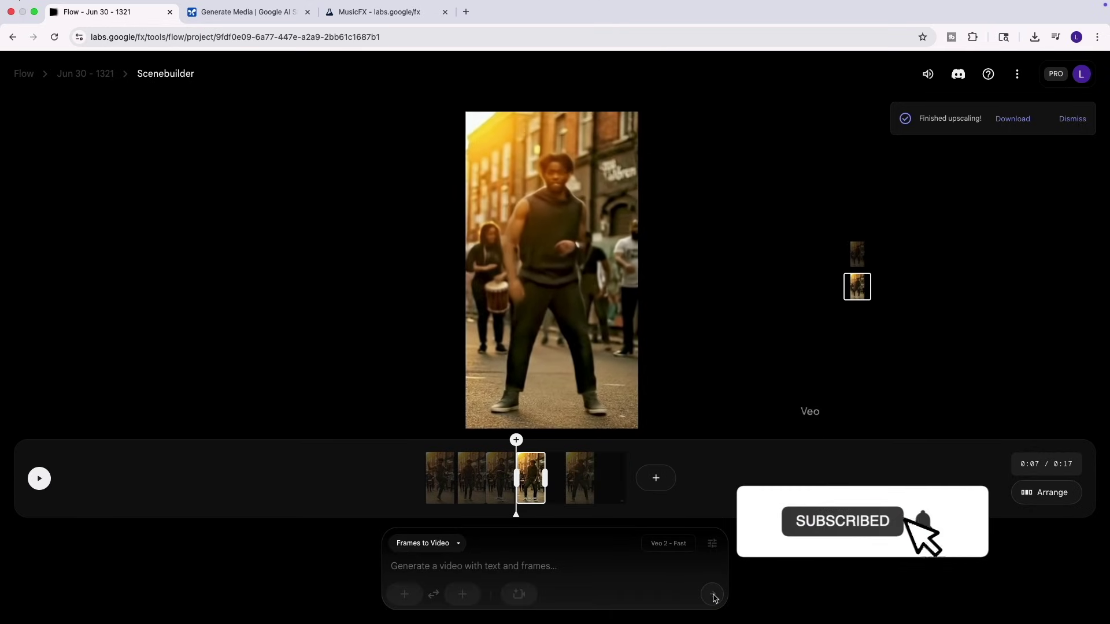
Trim the final clip's end so the scene runs 0:13, preview it, and download it
left_click(573, 477)
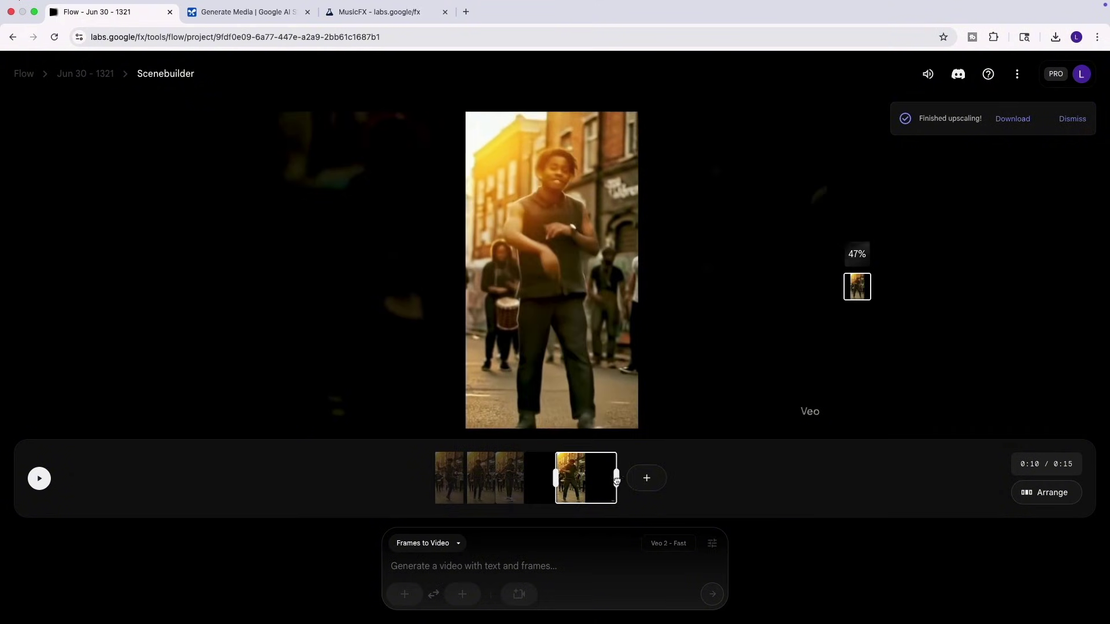
left_click_drag(587, 479, 585, 484)
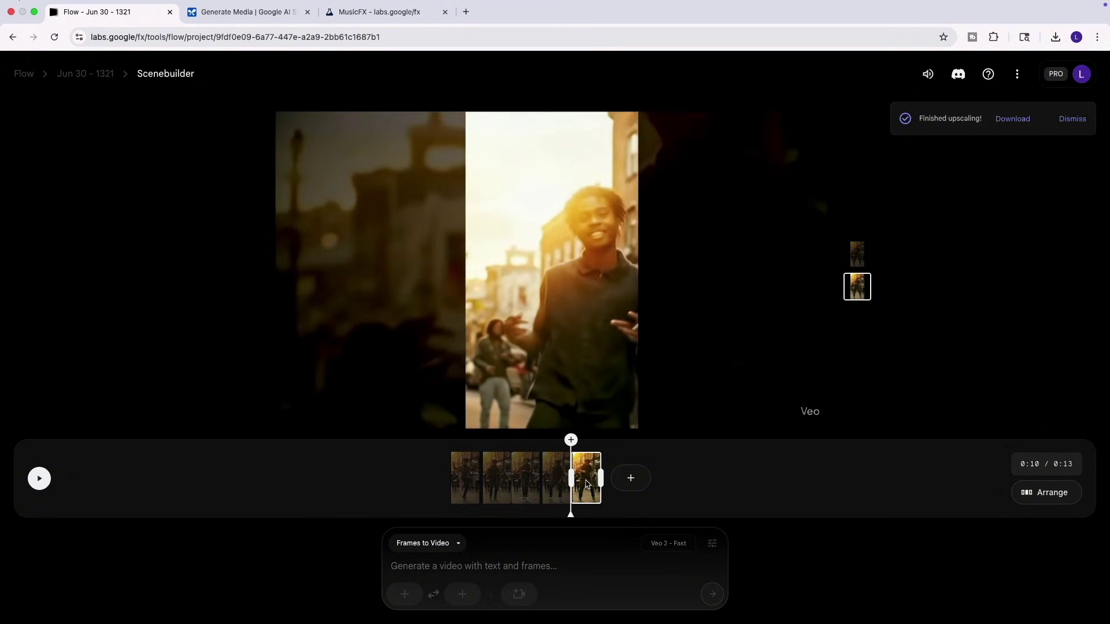
left_click(35, 478)
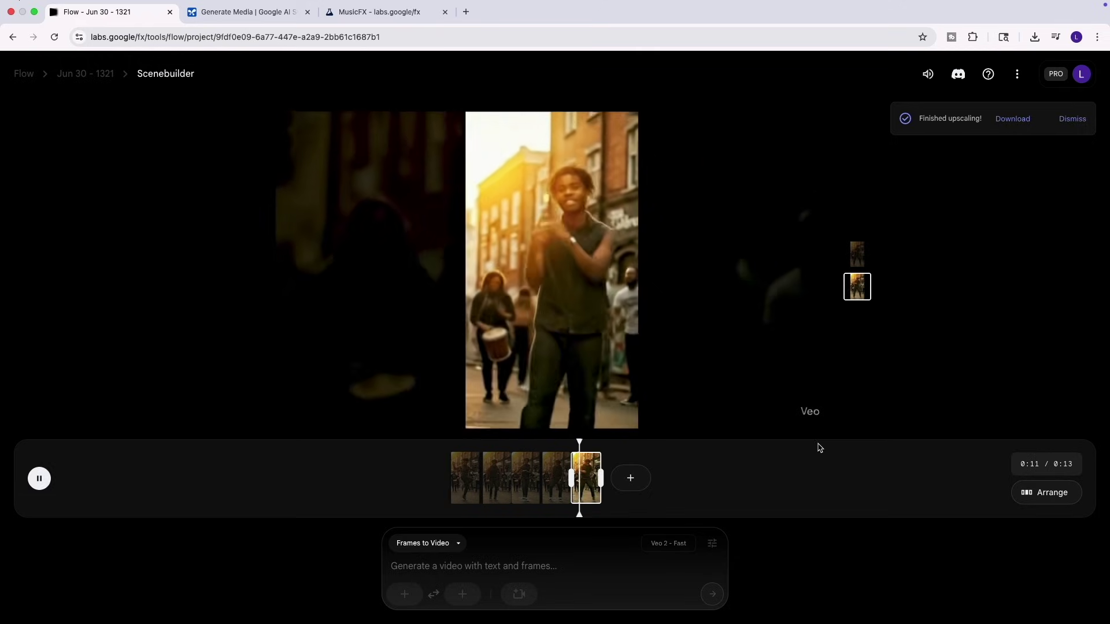
left_click(1072, 118)
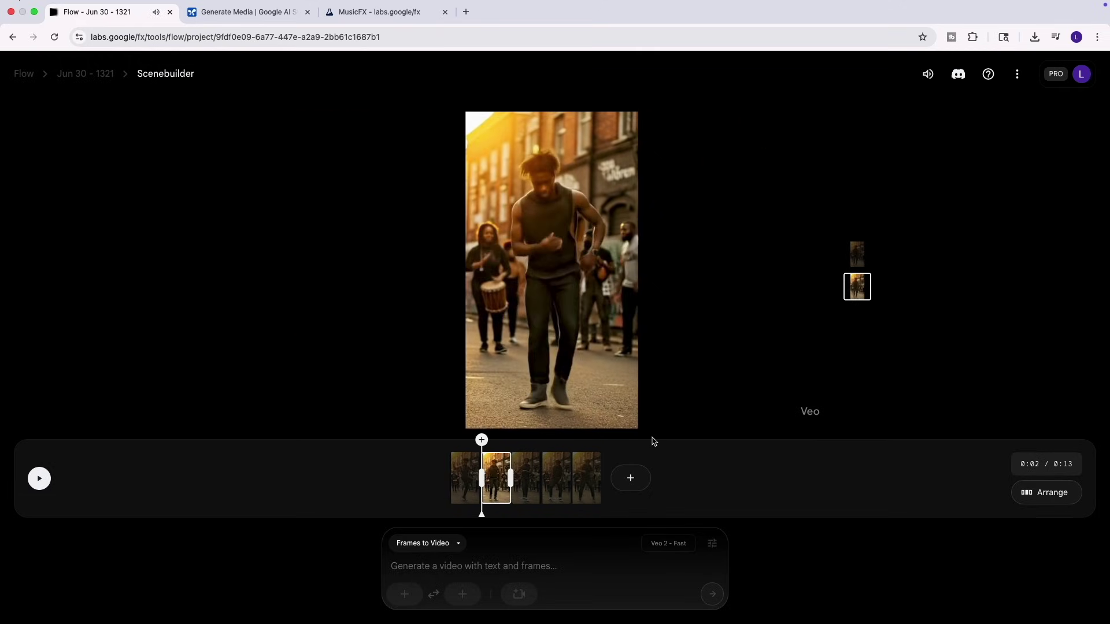
left_click(789, 413)
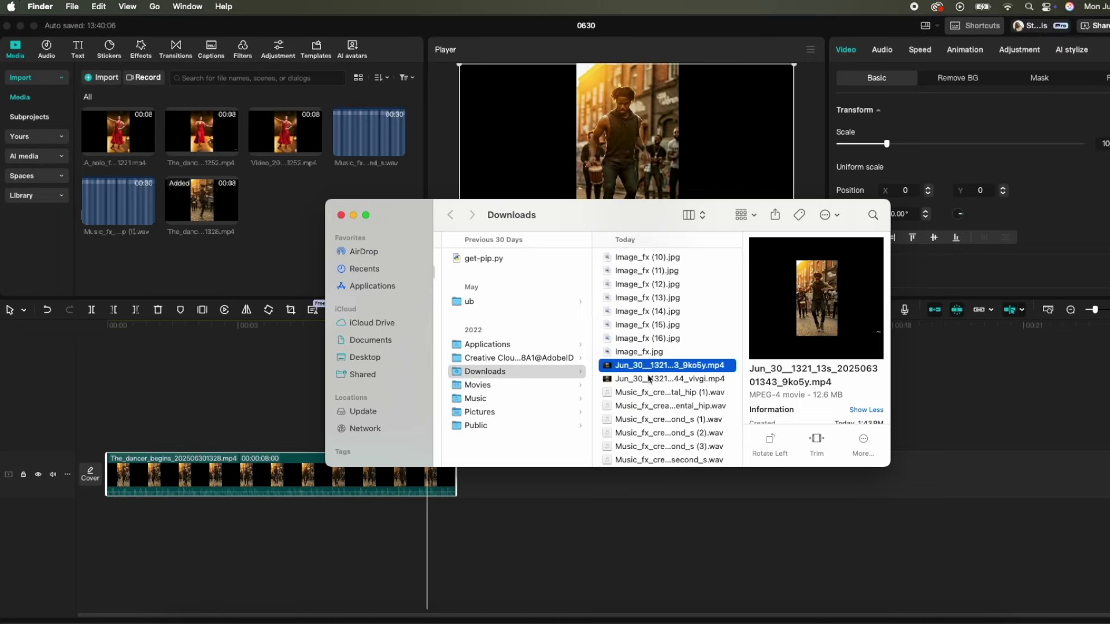
Import both downloaded scene MP4s from Finder into CapCut's media library
left_click_drag(649, 379, 273, 235)
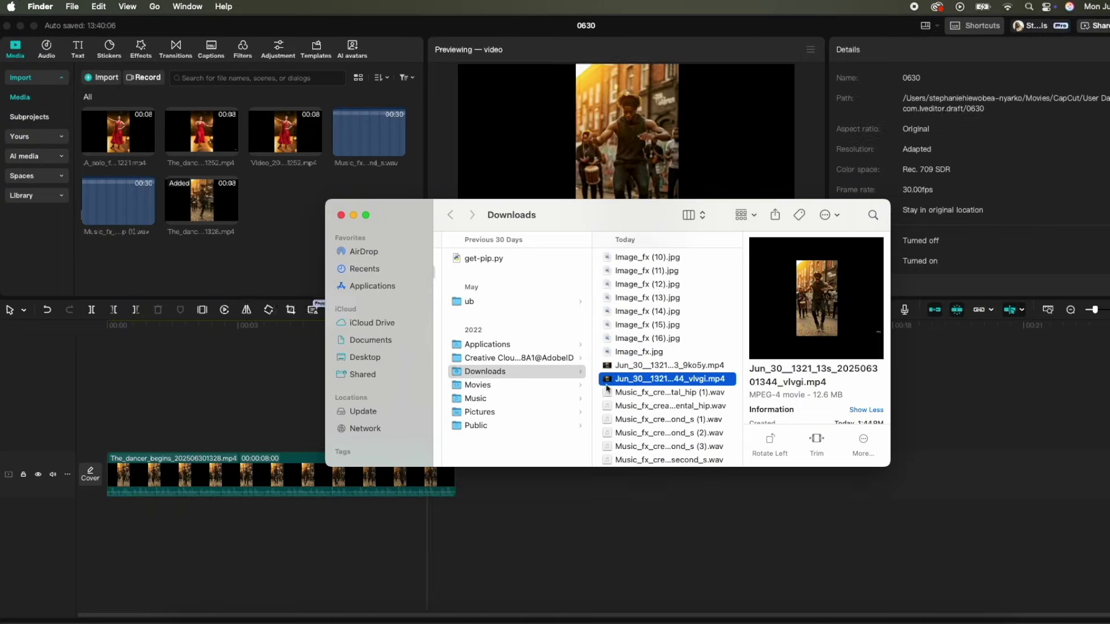
left_click(635, 368)
left_click_drag(305, 310, 230, 260)
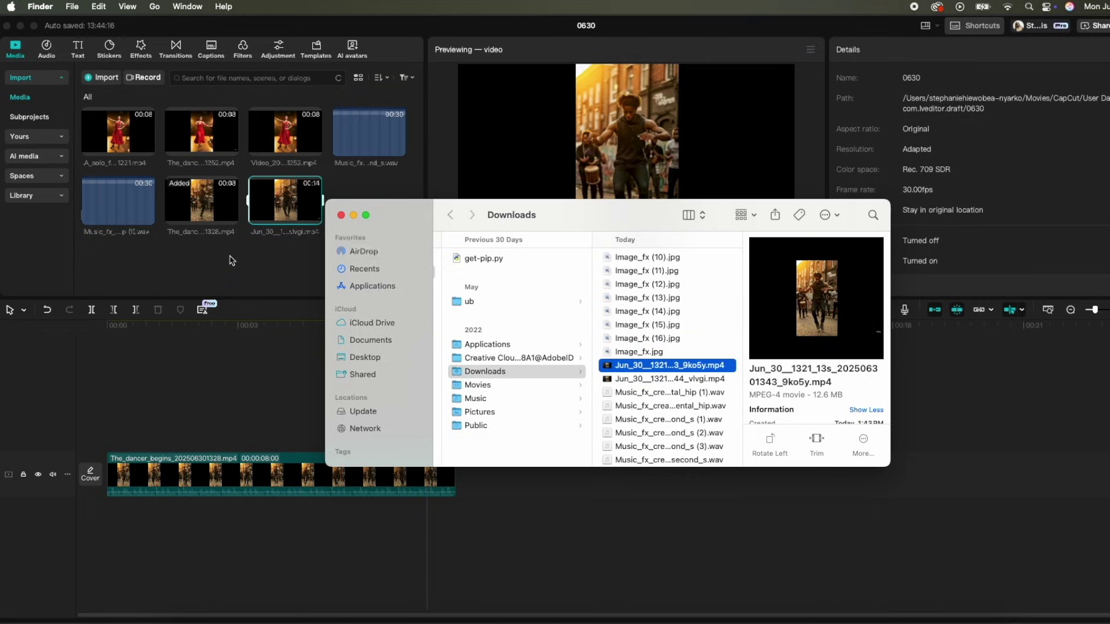
Place the 13-second 9ko5y scene after the 8-second dancer clip and delete the extra clip
left_click(230, 255)
left_click_drag(386, 204, 465, 476)
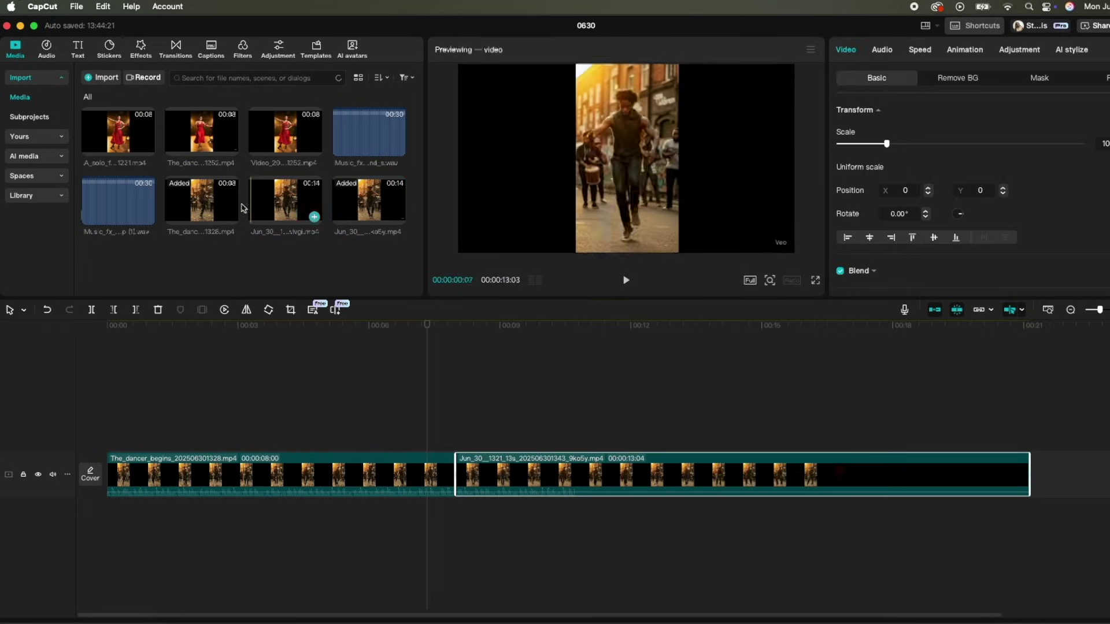
mouse_move(294, 206)
left_mouse_down()
mouse_move(806, 384)
mouse_move(864, 386)
left_mouse_up()
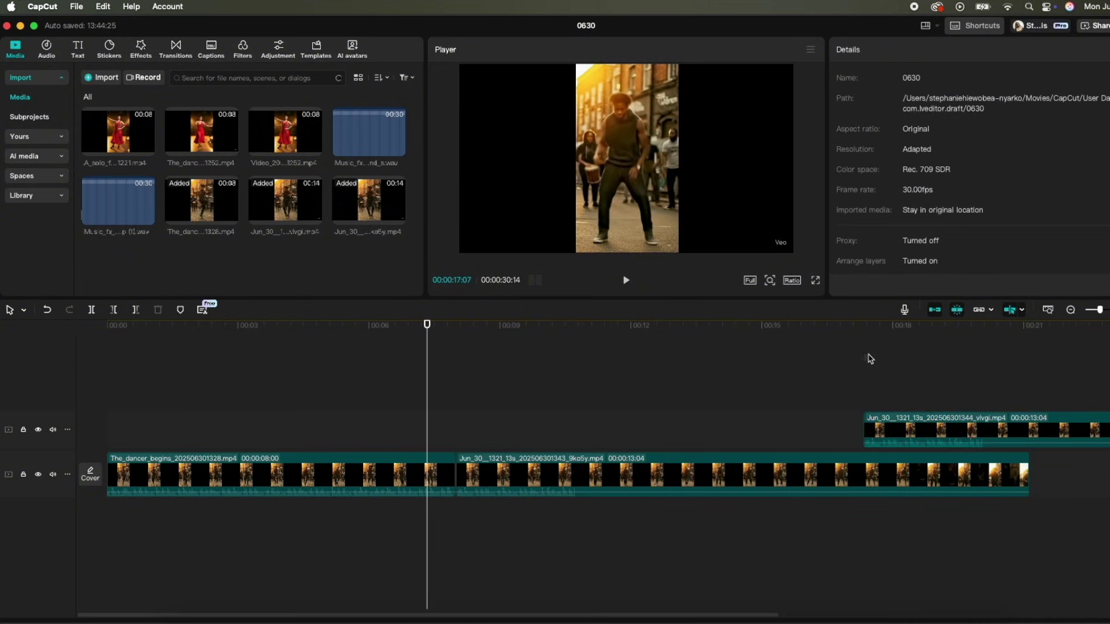
left_click(888, 423)
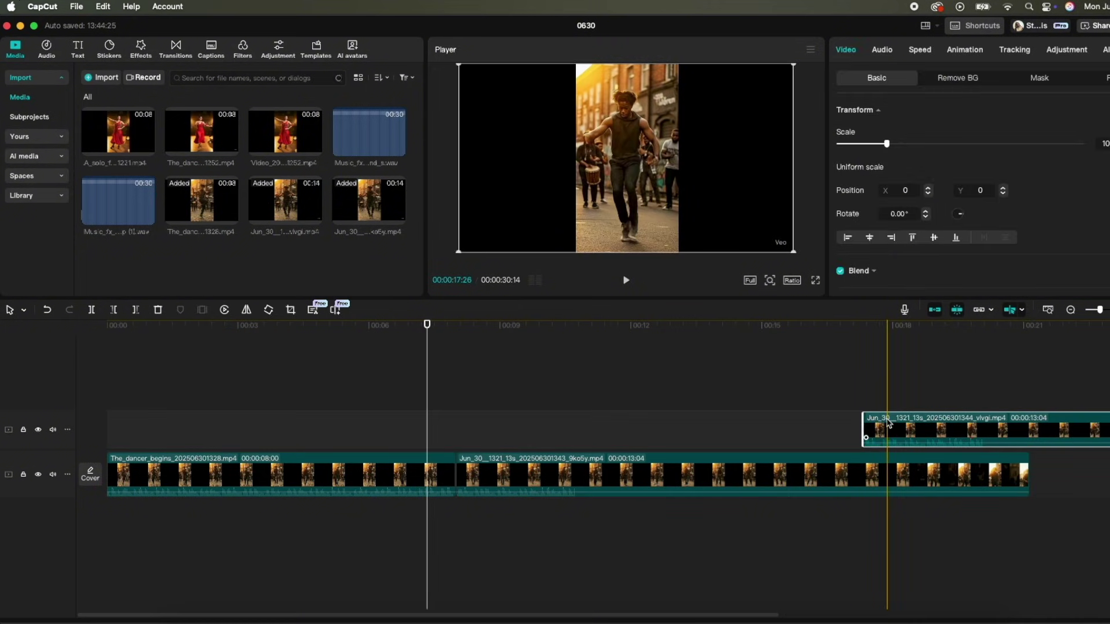
mouse_move(888, 427)
left_mouse_down()
mouse_move(997, 427)
mouse_move(1054, 473)
left_mouse_up()
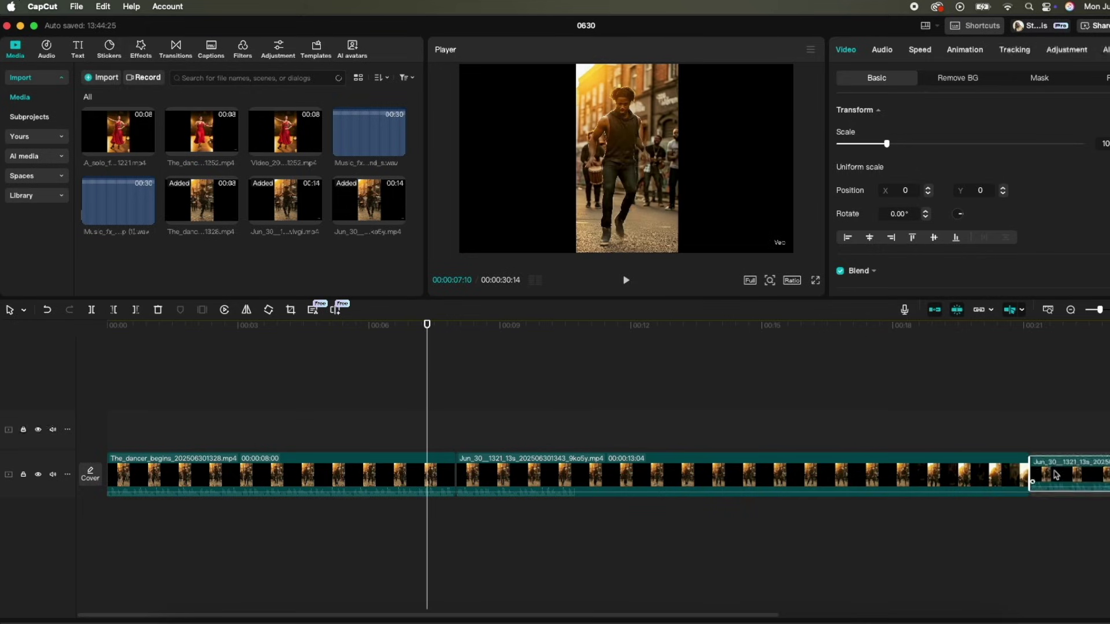
key("Delete")
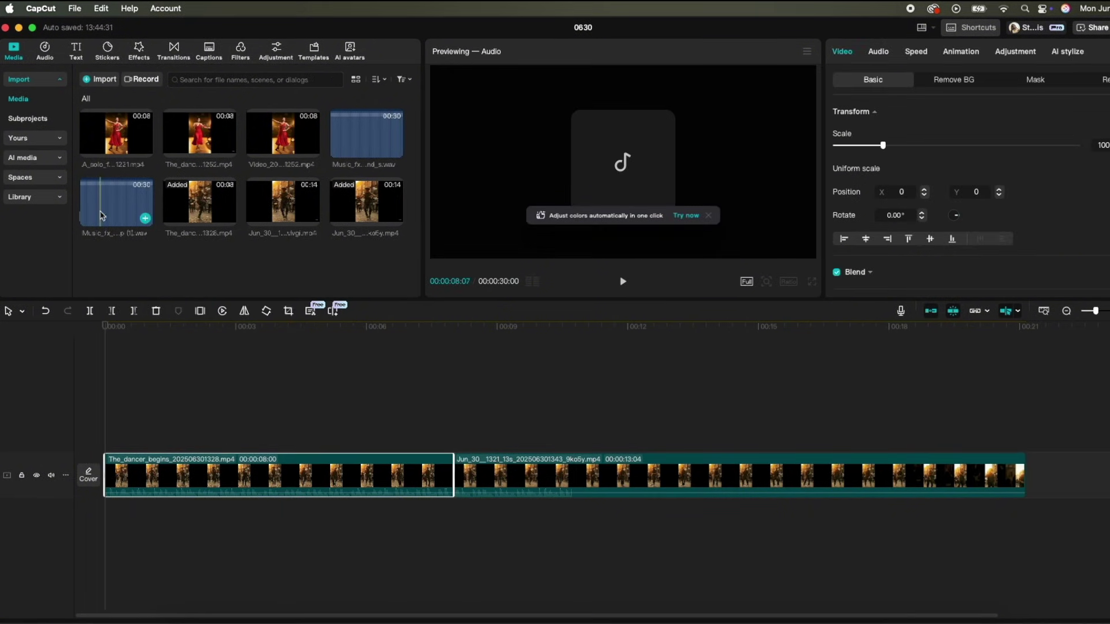
Add the 30-second hip pop instrumental under the clips and set the first clip's volume to minimum
left_click_drag(130, 208, 147, 520)
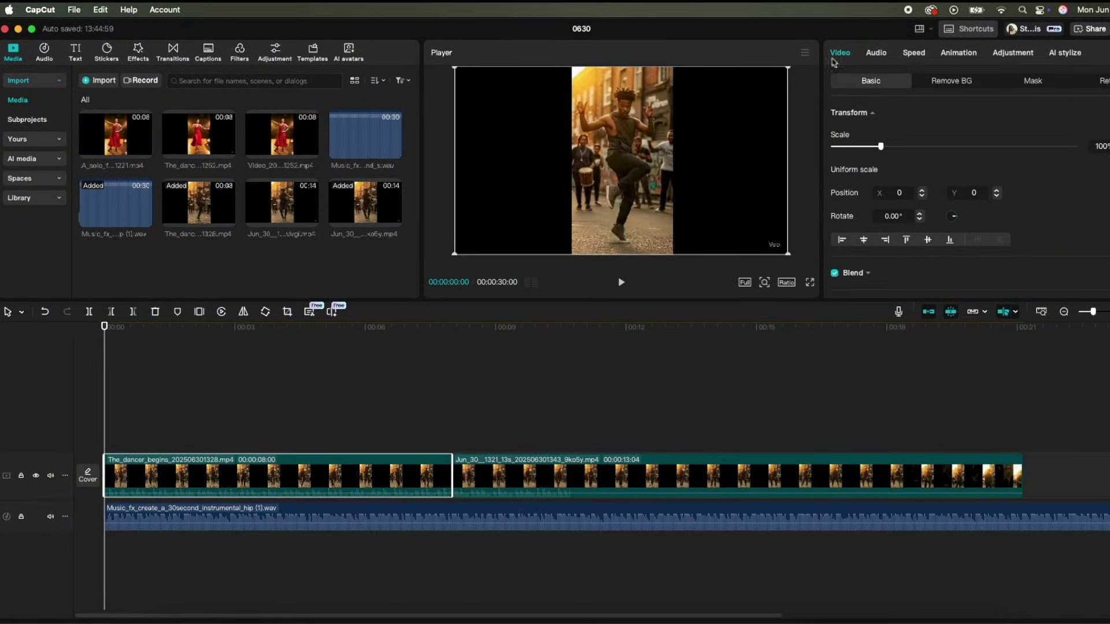
left_click(875, 53)
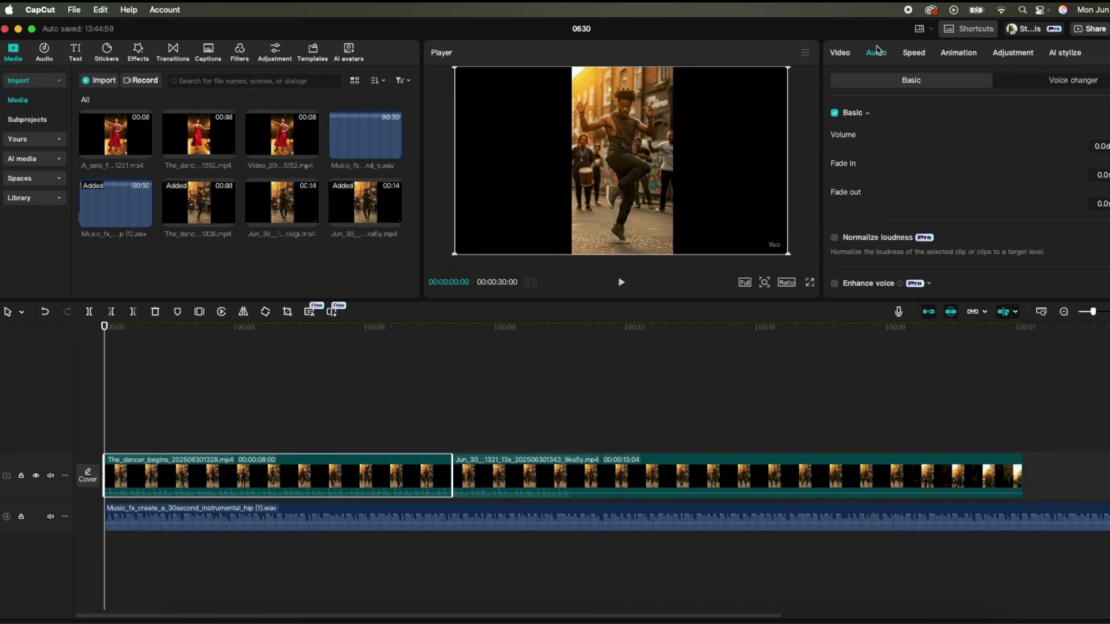
left_click(837, 147)
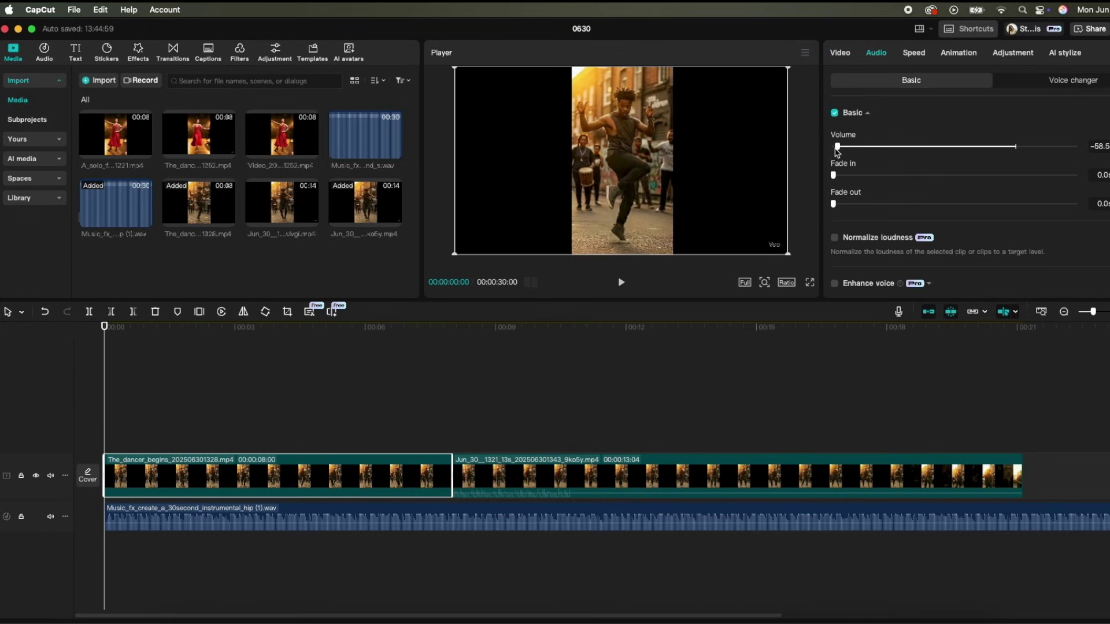
left_click(606, 478)
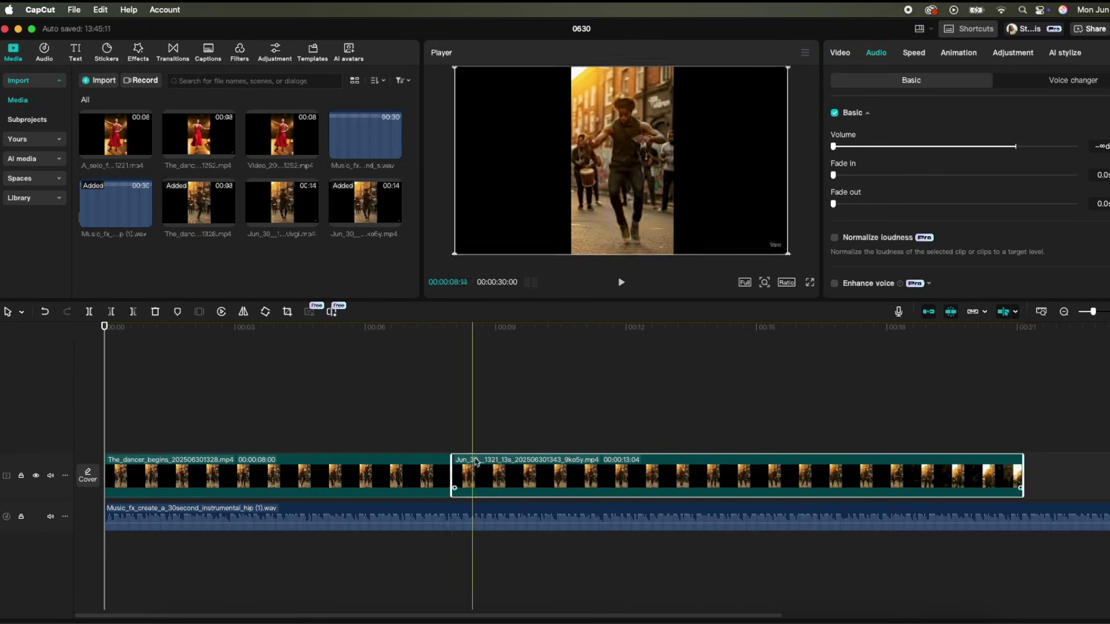
left_click(172, 53)
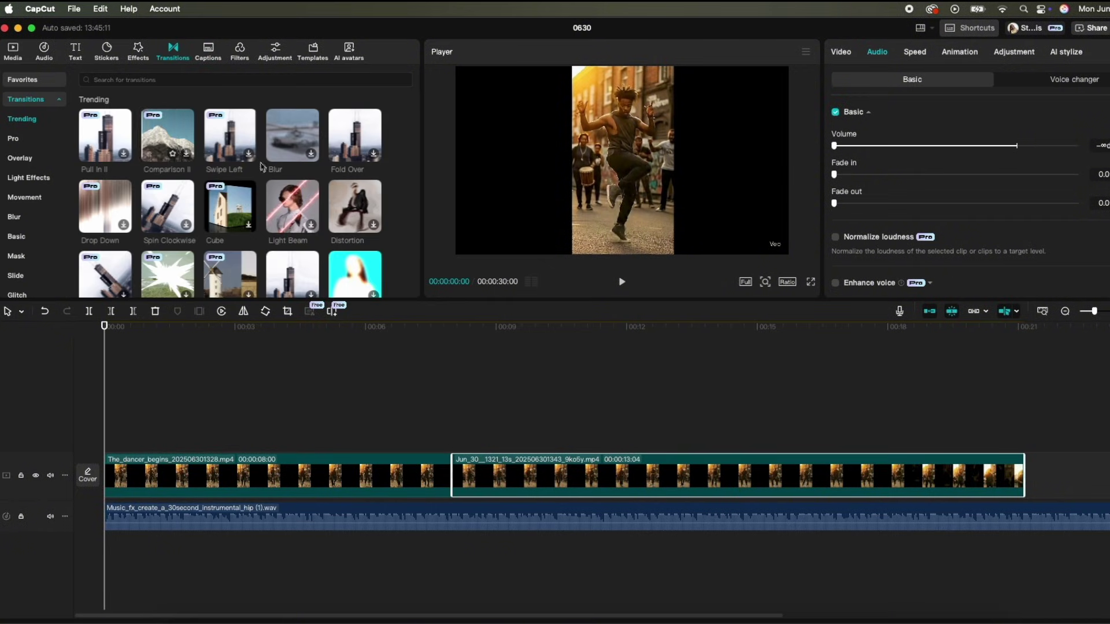
Drop Comparison II onto the cut between the dancer clip and the 13-second scene
left_click_drag(168, 135, 451, 473)
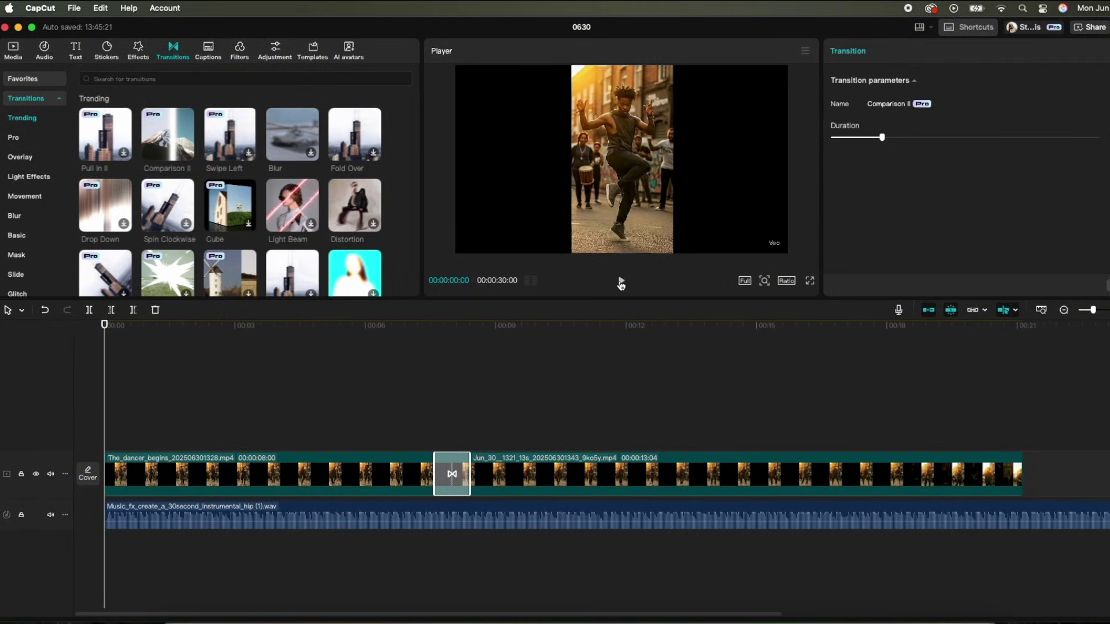